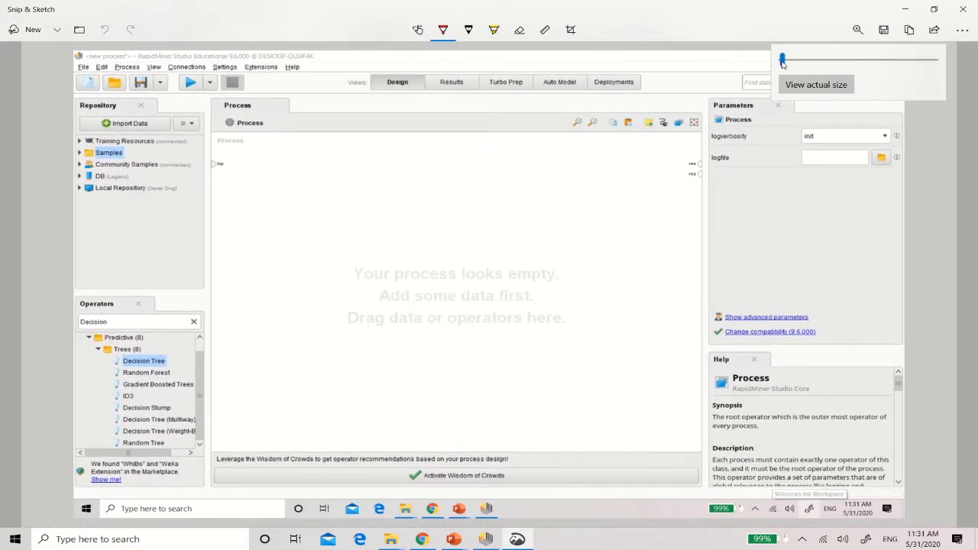
Circle the Repository panel on the screenshot in red ink and handwrite "Data" beneath it.
mouse_move(678, 3)
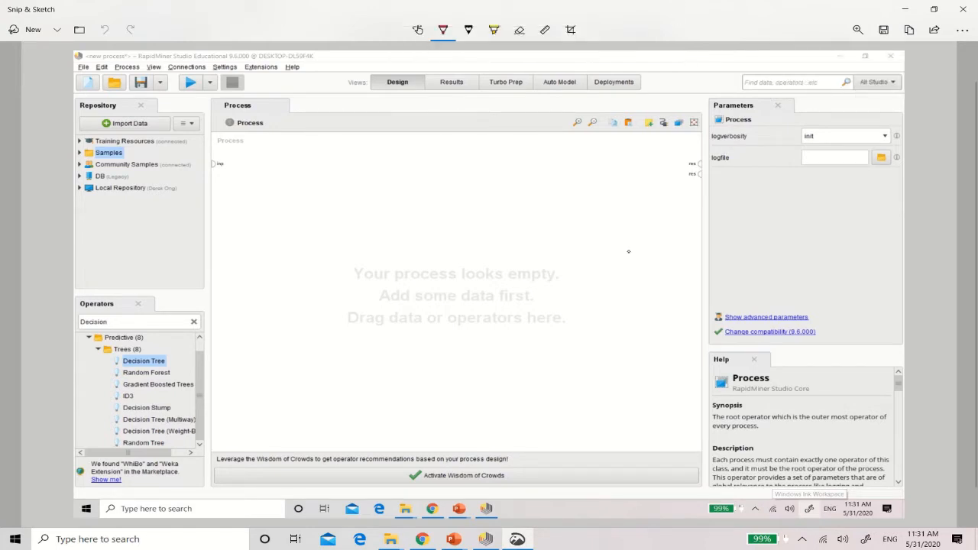
mouse_move(152, 81)
left_mouse_down()
mouse_move(34, 174)
mouse_move(115, 78)
left_mouse_up()
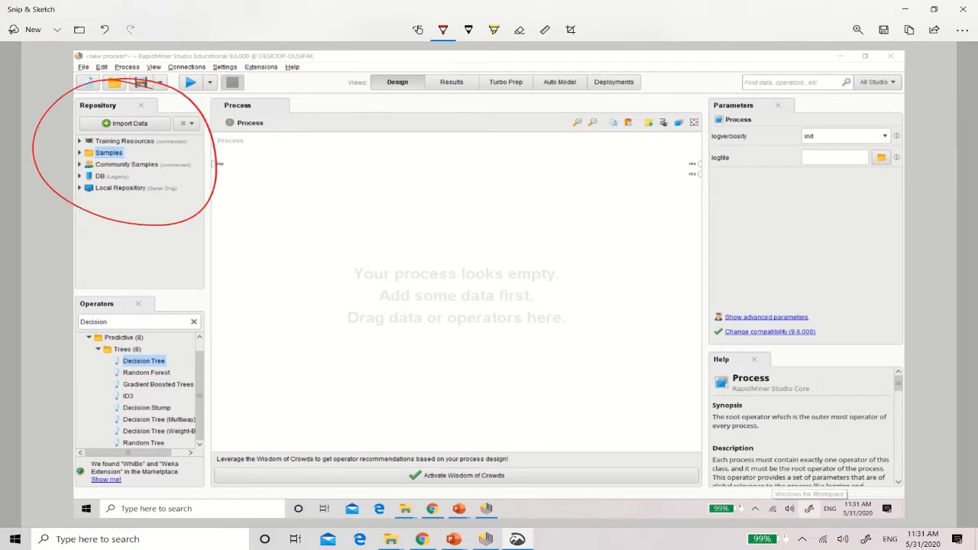
left_click_drag(92, 225, 99, 258)
mouse_move(81, 229)
left_mouse_down()
mouse_move(108, 230)
mouse_move(100, 258)
left_mouse_up()
left_click_drag(123, 233, 143, 241)
left_click_drag(135, 229, 169, 231)
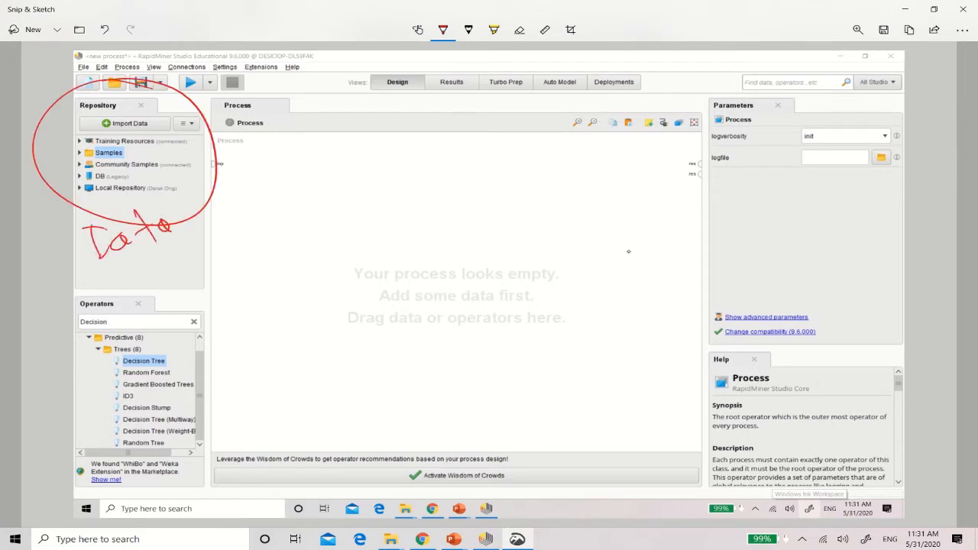
left_click_drag(97, 224, 99, 258)
Circle the Operators panel in red and handwrite "DataPrep" on a line branching off from the circle.
mouse_move(77, 366)
left_mouse_down()
mouse_move(61, 291)
mouse_move(218, 374)
mouse_move(83, 326)
left_mouse_up()
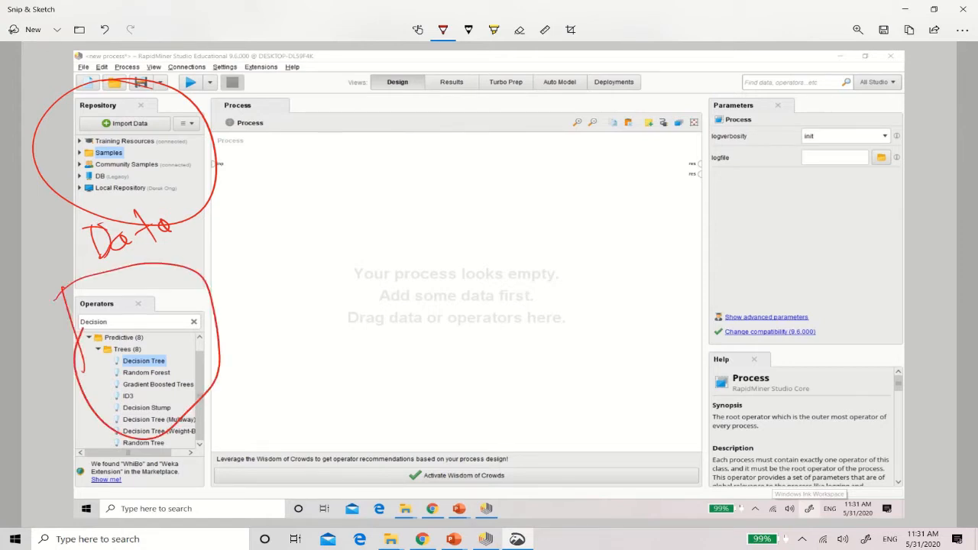
mouse_move(186, 286)
left_mouse_down()
mouse_move(219, 256)
mouse_move(240, 267)
mouse_move(284, 242)
left_mouse_up()
left_click_drag(287, 217, 307, 226)
left_click_drag(309, 232, 330, 222)
left_click_drag(329, 239, 336, 221)
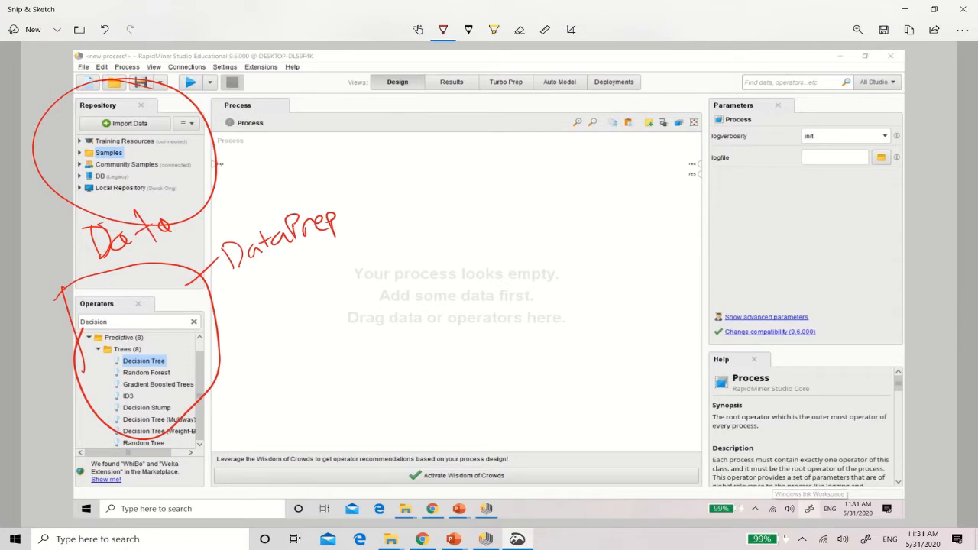
Handwrite two more branches off the Operators circle, "Attribute" and "Change Data", below "DataPrep".
mouse_move(216, 317)
left_mouse_down()
mouse_move(260, 299)
mouse_move(278, 270)
mouse_move(312, 258)
mouse_move(298, 239)
mouse_move(335, 247)
mouse_move(359, 233)
left_mouse_up()
left_click_drag(365, 243, 380, 227)
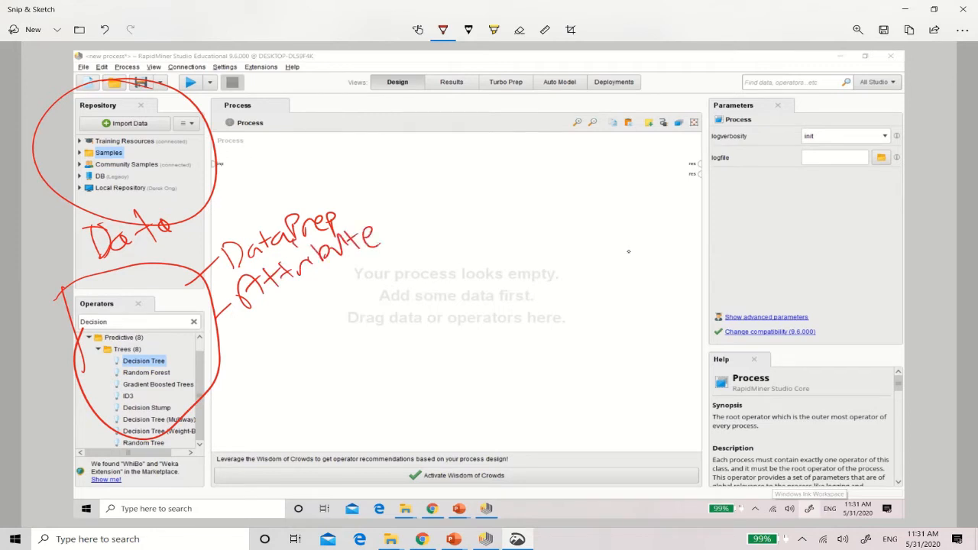
mouse_move(220, 354)
left_mouse_down()
mouse_move(256, 333)
mouse_move(263, 351)
left_mouse_up()
mouse_move(268, 324)
left_mouse_down()
mouse_move(275, 350)
mouse_move(318, 311)
left_mouse_up()
mouse_move(314, 313)
left_mouse_down()
mouse_move(334, 289)
mouse_move(328, 324)
left_mouse_up()
left_click_drag(344, 291, 426, 237)
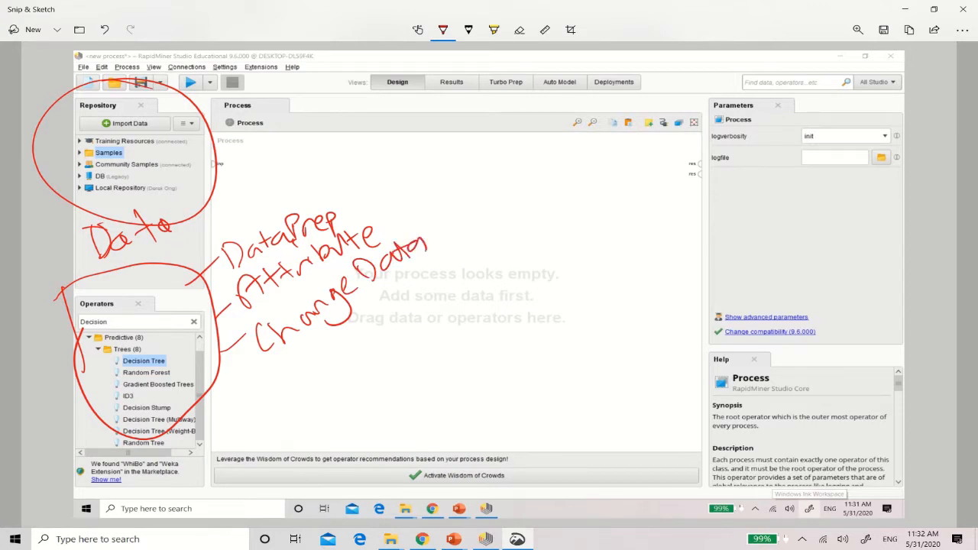
Handwrite the branches "modelling" and "Extentions" below the others beside the Operators circle.
left_click_drag(215, 385, 252, 374)
mouse_move(267, 385)
left_mouse_down()
mouse_move(362, 316)
mouse_move(377, 321)
mouse_move(410, 297)
mouse_move(405, 350)
left_mouse_up()
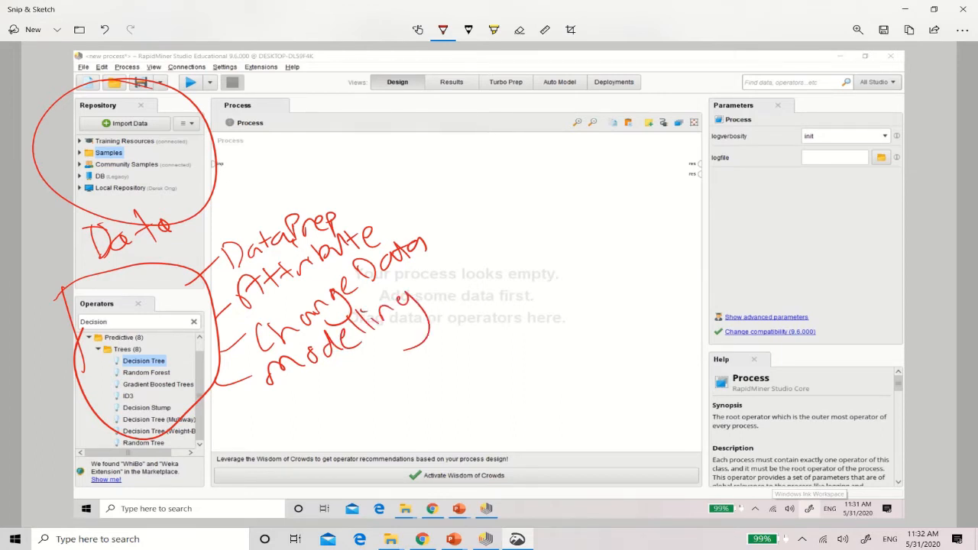
left_click_drag(216, 418, 294, 405)
mouse_move(298, 397)
left_mouse_down()
mouse_move(300, 412)
mouse_move(325, 385)
mouse_move(412, 357)
left_mouse_up()
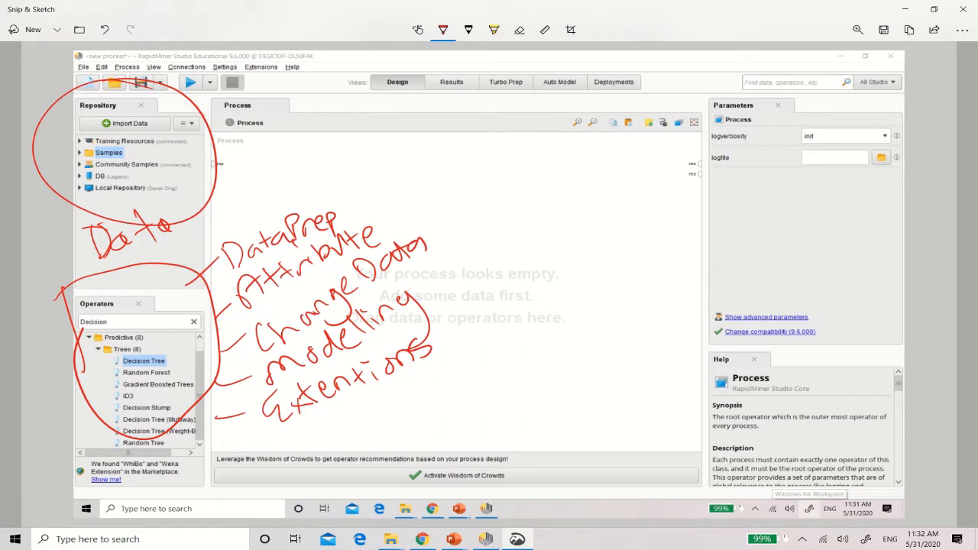
Circle the Process canvas and sketch a box labelled "Operator" inside it, with an "out" port wired to the result port.
mouse_move(324, 61)
left_mouse_down()
mouse_move(603, 130)
mouse_move(575, 418)
mouse_move(229, 350)
mouse_move(321, 59)
left_mouse_up()
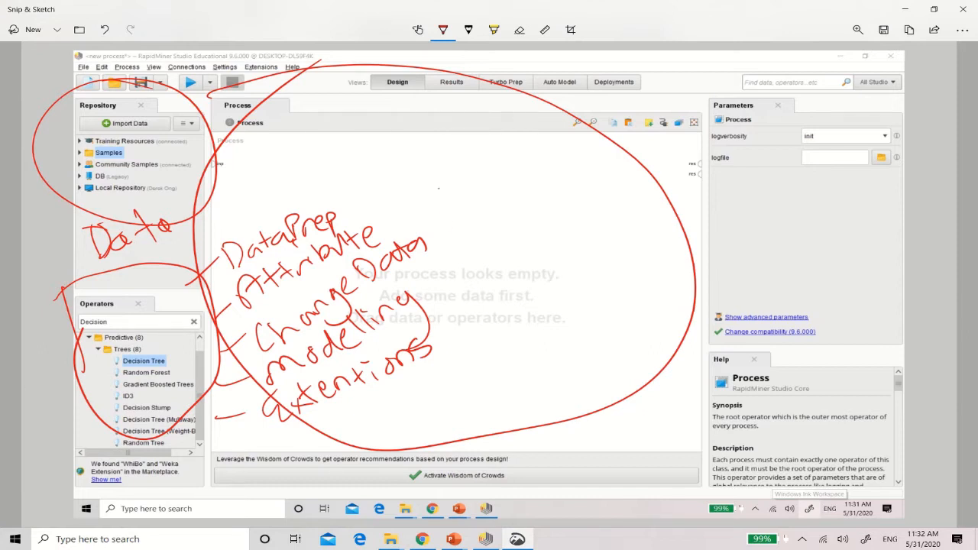
left_click_drag(439, 188, 452, 240)
left_click_drag(436, 187, 540, 238)
left_click_drag(455, 243, 537, 231)
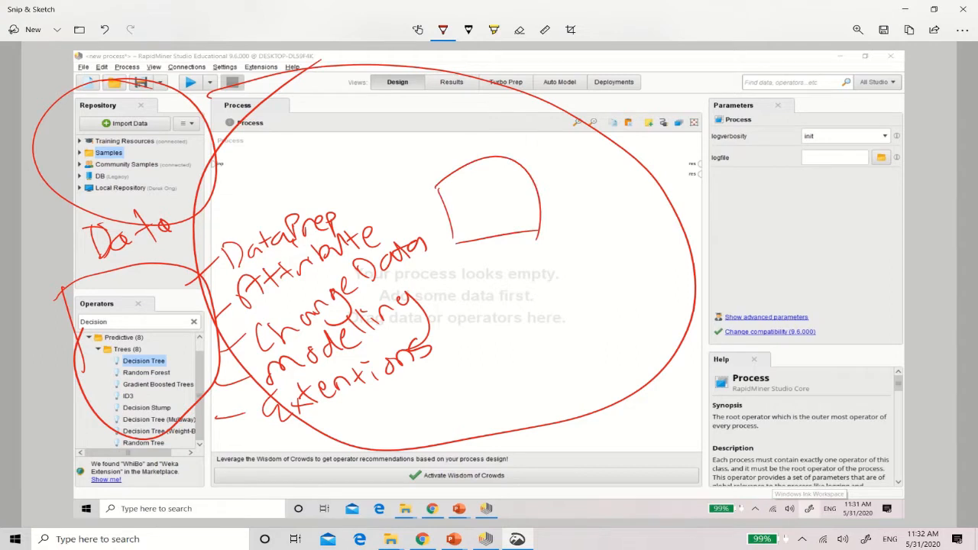
mouse_move(441, 143)
left_mouse_down()
mouse_move(524, 123)
mouse_move(539, 135)
mouse_move(551, 129)
left_mouse_up()
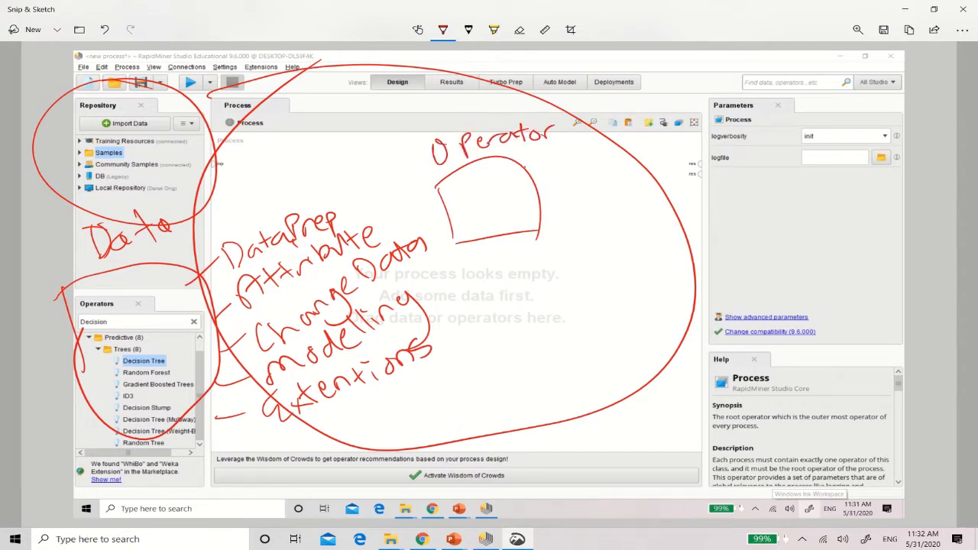
mouse_move(526, 164)
left_mouse_down()
mouse_move(538, 194)
mouse_move(507, 188)
mouse_move(586, 167)
mouse_move(706, 160)
left_mouse_up()
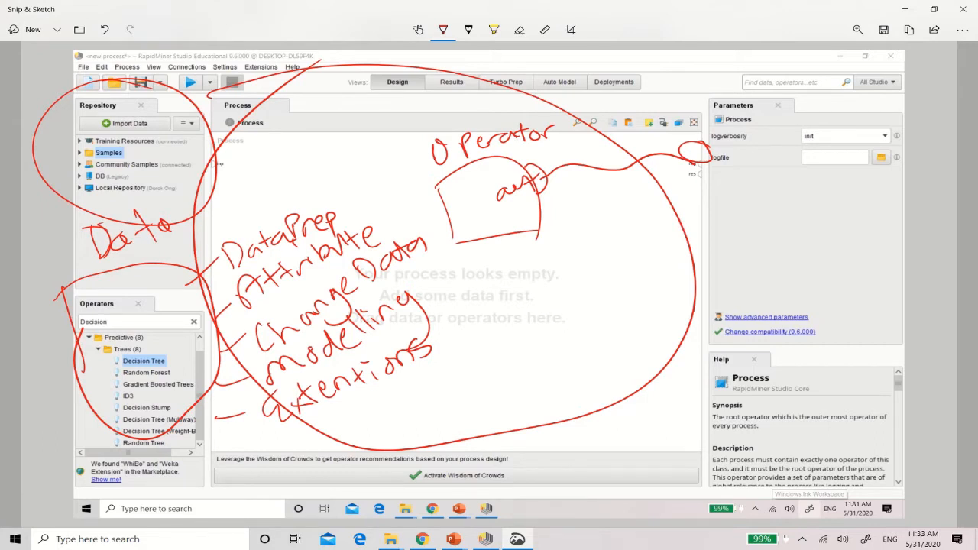
Circle the Parameters panel, the Views bar with its Turbo Prep to Deployments group marked off, and the Run button.
mouse_move(882, 100)
left_mouse_down()
mouse_move(692, 206)
mouse_move(836, 64)
left_mouse_up()
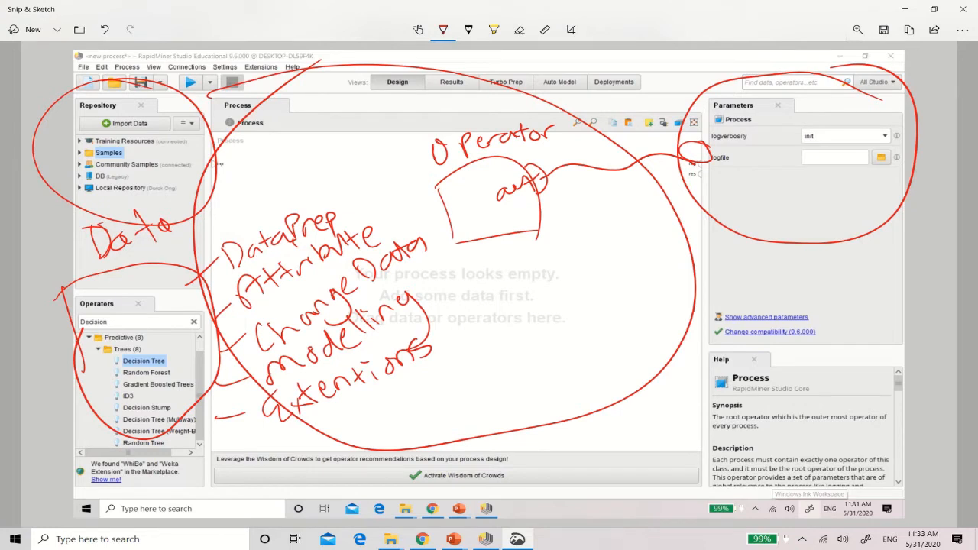
mouse_move(382, 61)
left_mouse_down()
mouse_move(596, 52)
mouse_move(631, 116)
mouse_move(405, 39)
left_mouse_up()
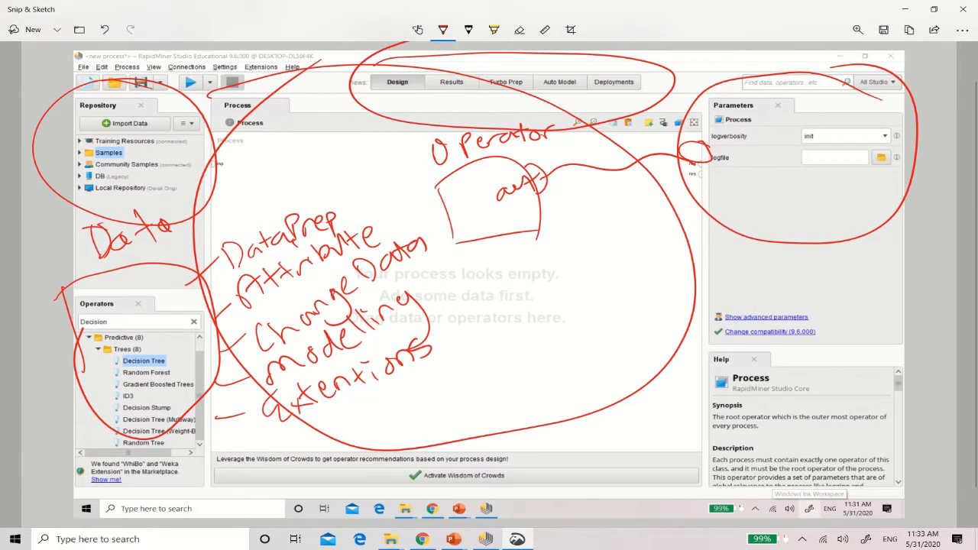
mouse_move(391, 103)
left_mouse_down()
mouse_move(419, 86)
mouse_move(474, 87)
mouse_move(487, 67)
mouse_move(611, 50)
mouse_move(657, 103)
left_mouse_up()
left_click_drag(489, 121, 666, 107)
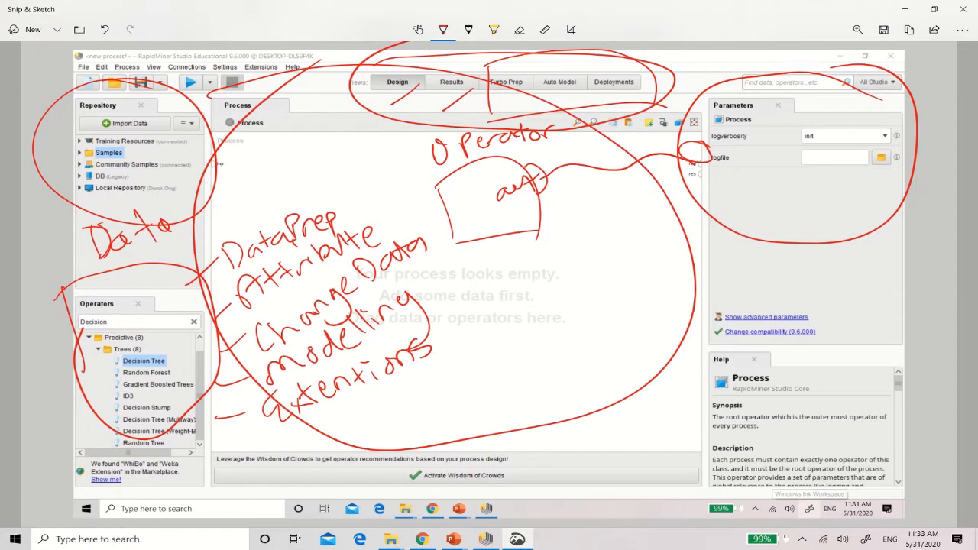
mouse_move(179, 106)
left_mouse_down()
mouse_move(181, 67)
mouse_move(178, 109)
left_mouse_up()
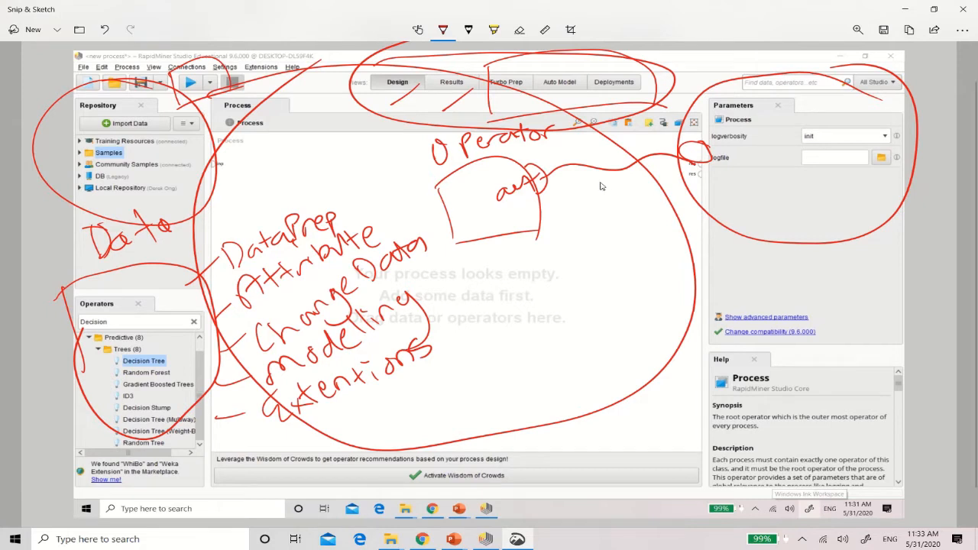
mouse_move(447, 23)
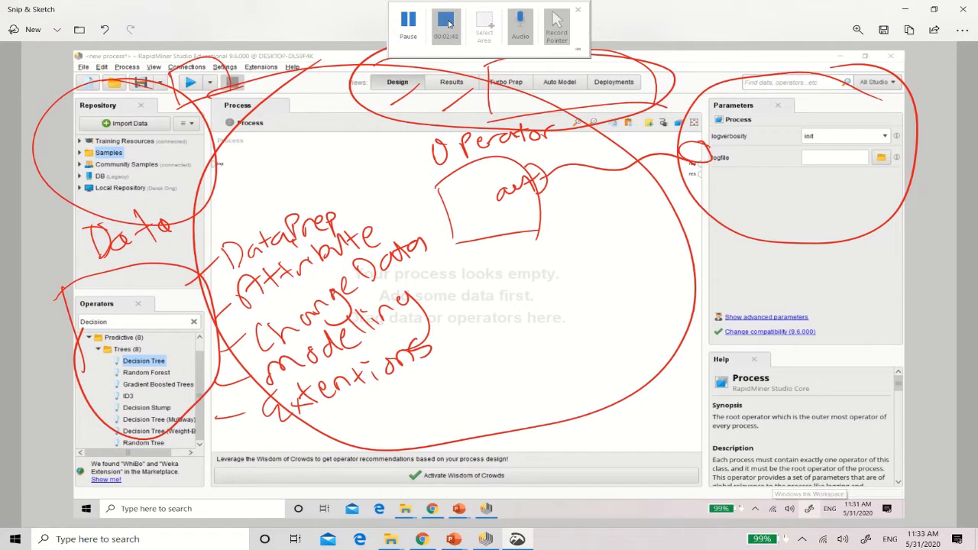
left_click(448, 24)
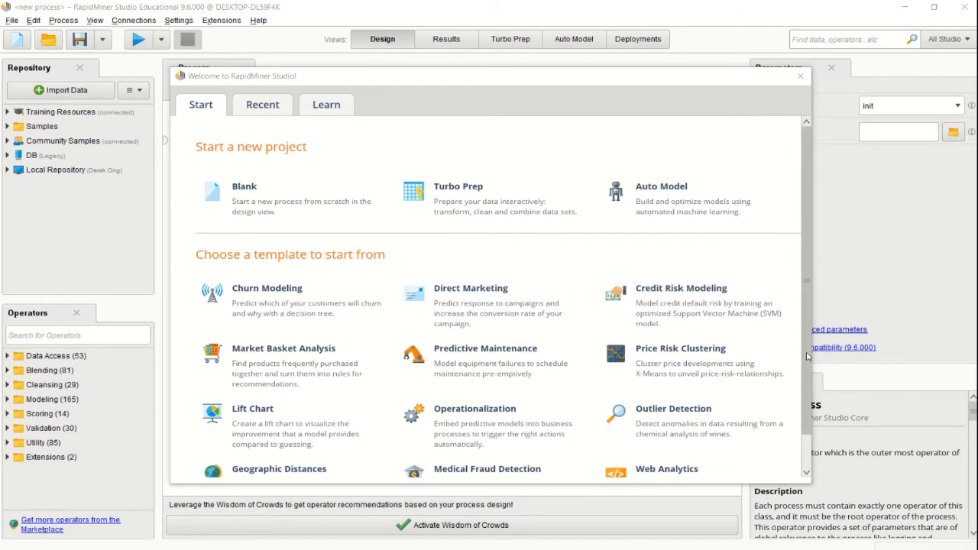
Dismiss the RapidMiner Studio welcome dialog and expand the Local Repository to select its Transaction Data set.
scroll(806, 356, "down", 1)
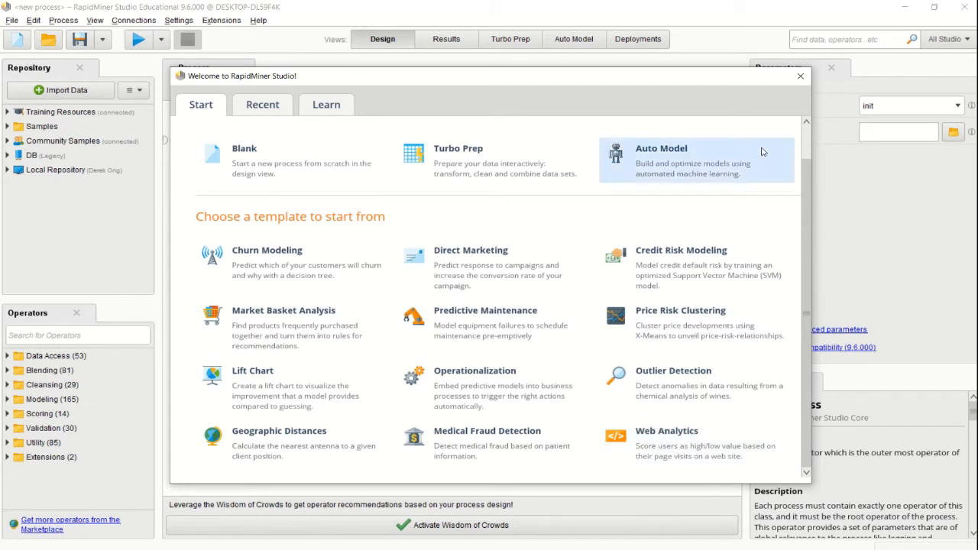
left_click(802, 77)
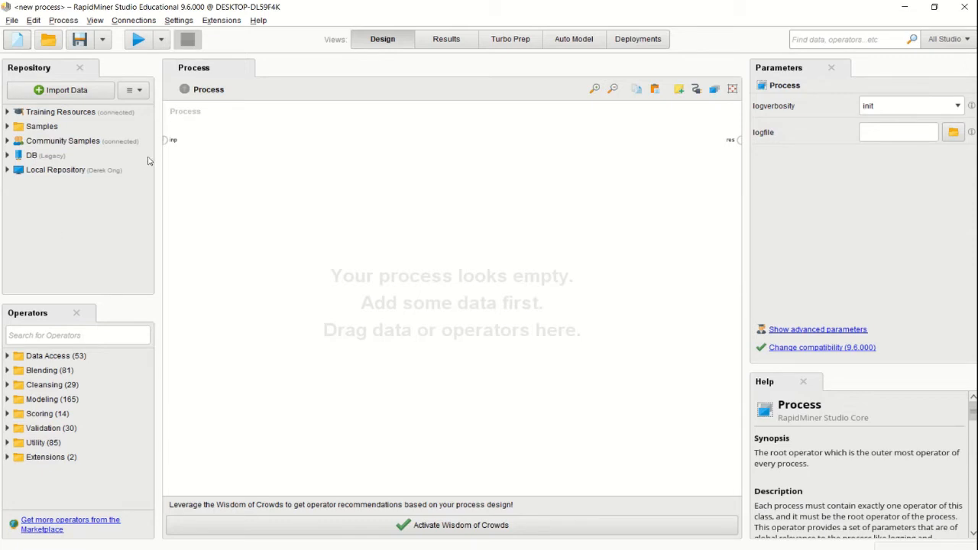
left_click(75, 174)
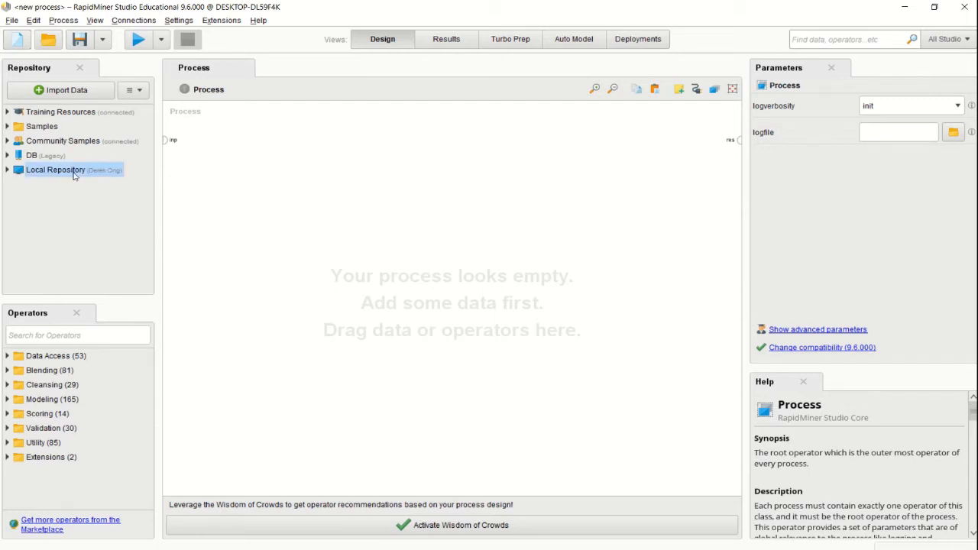
double_click(74, 175)
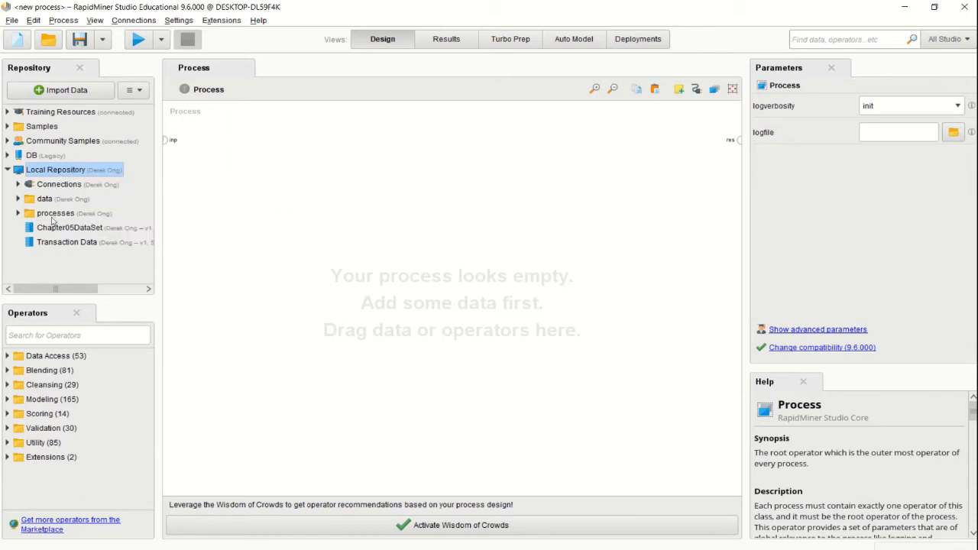
mouse_move(64, 245)
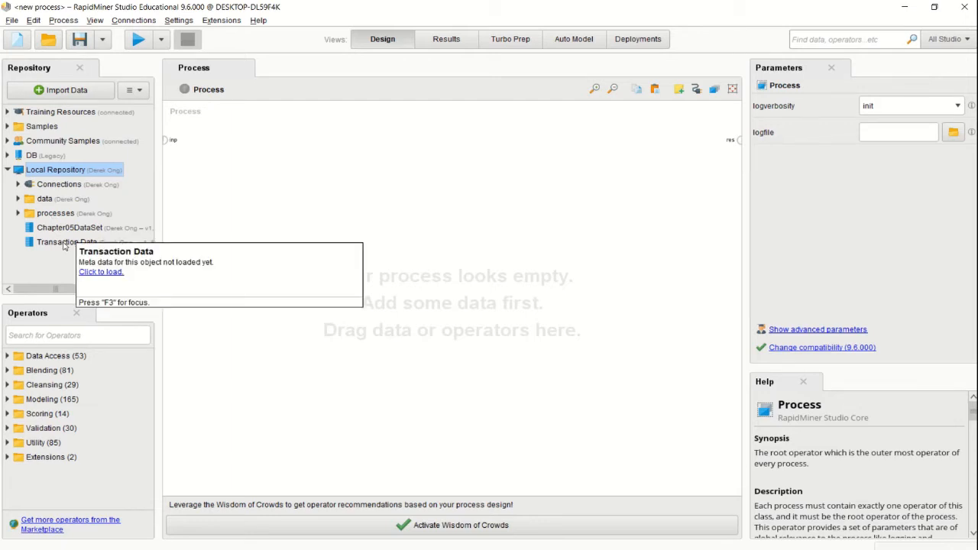
left_click(65, 243)
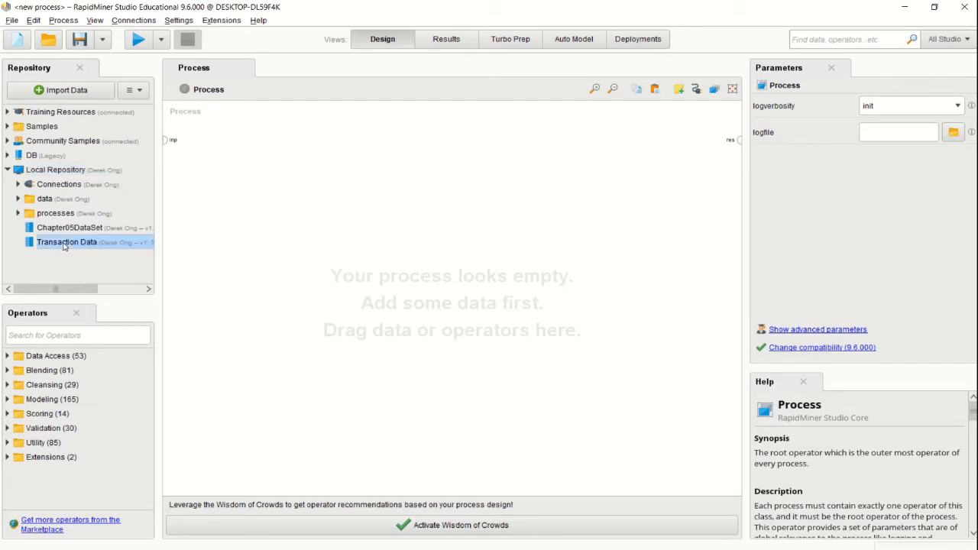
left_click(51, 91)
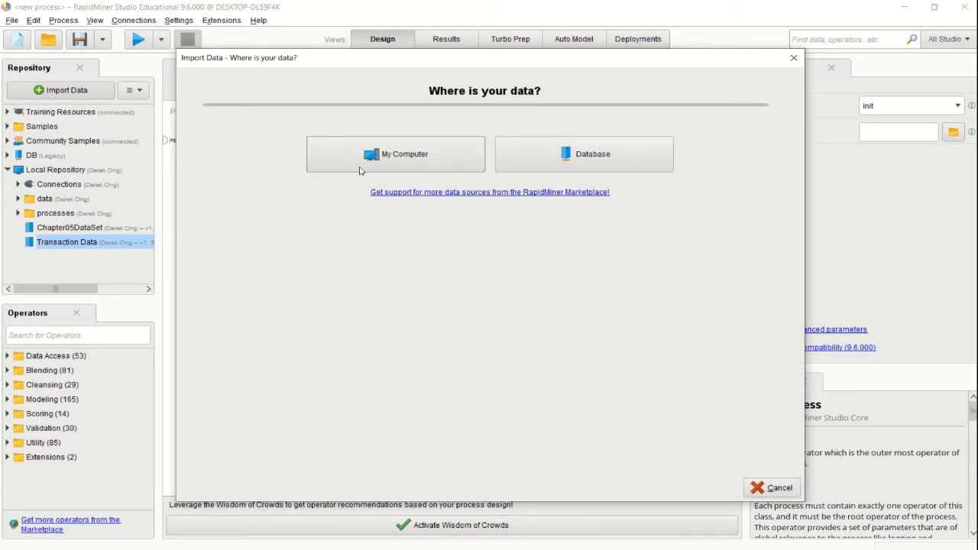
left_click(360, 170)
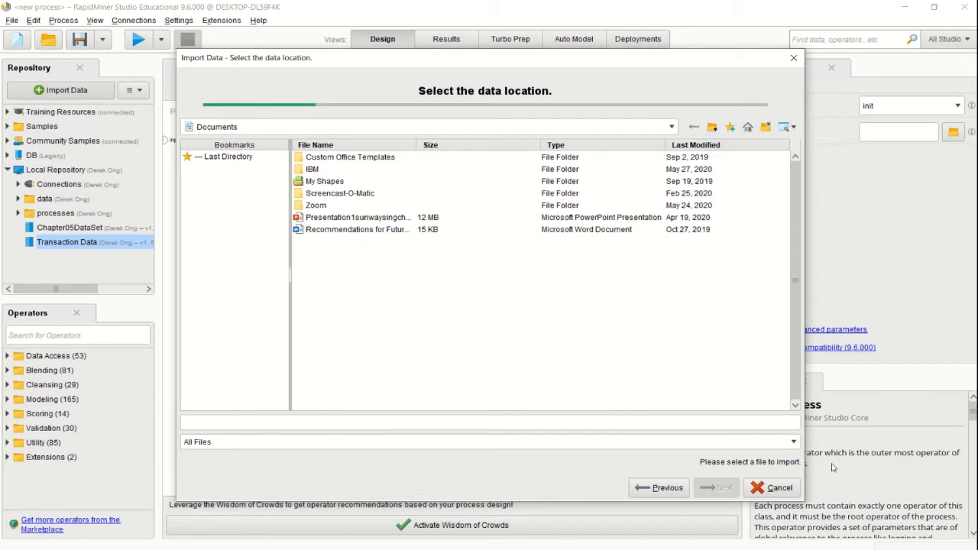
left_click(770, 491)
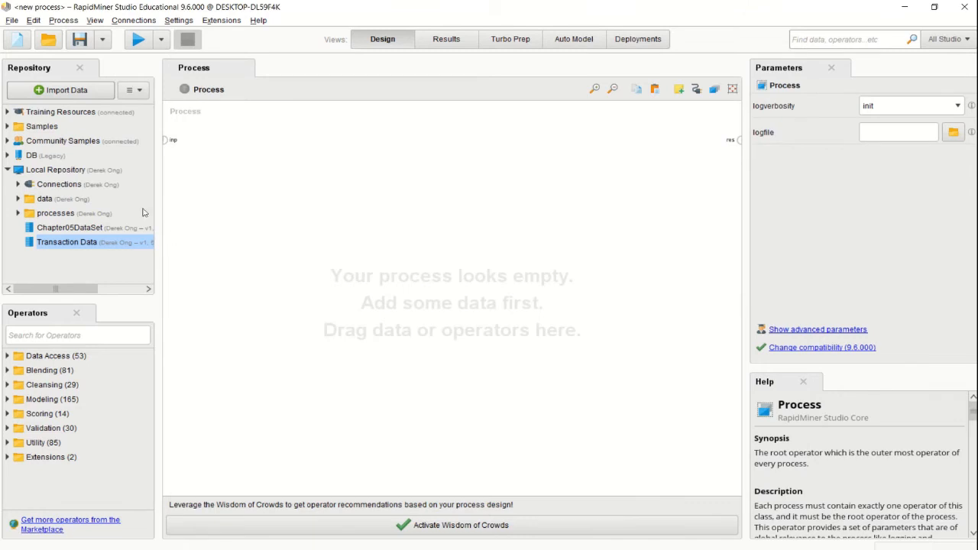
Add the Titanic data set from the Samples data folder to the empty process.
double_click(56, 126)
double_click(50, 143)
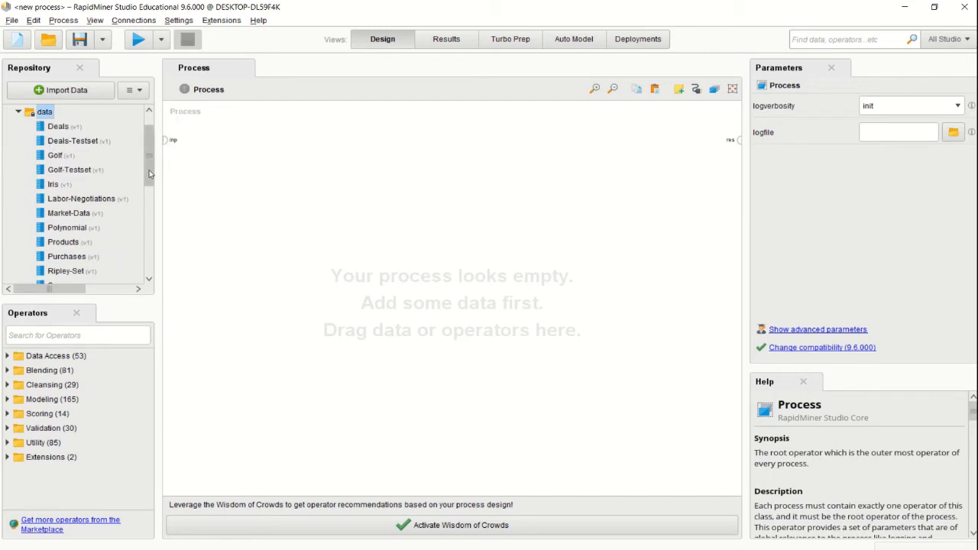
left_click_drag(149, 156, 149, 130)
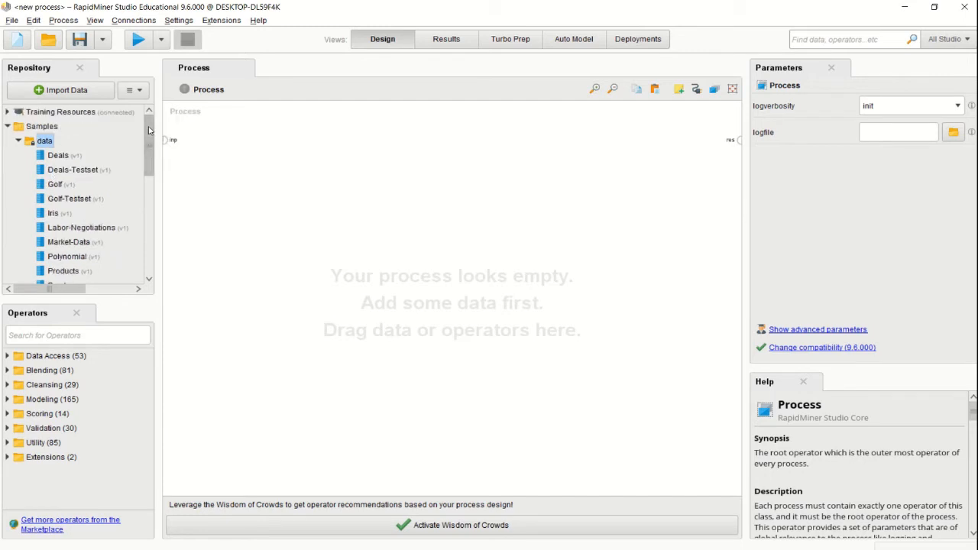
scroll(88, 187, "down", 3)
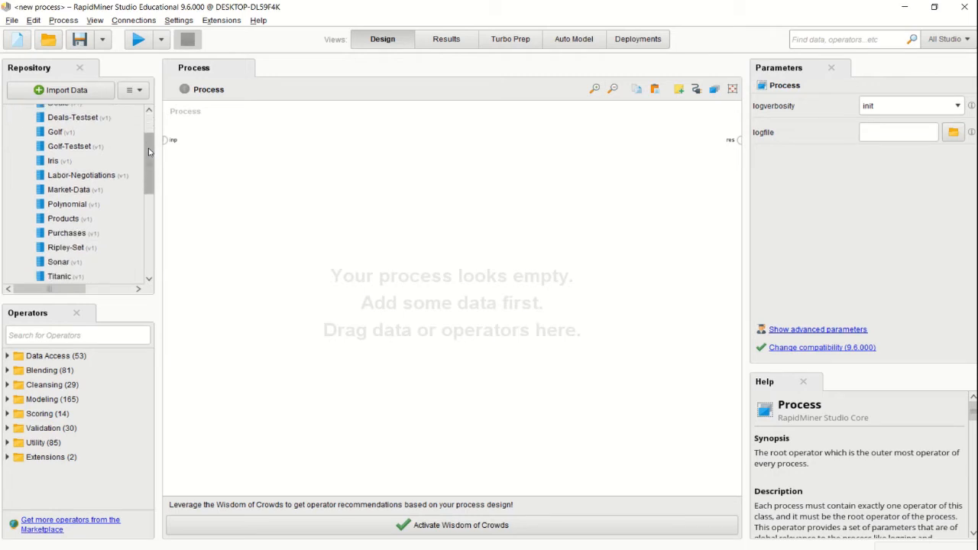
left_click(60, 219)
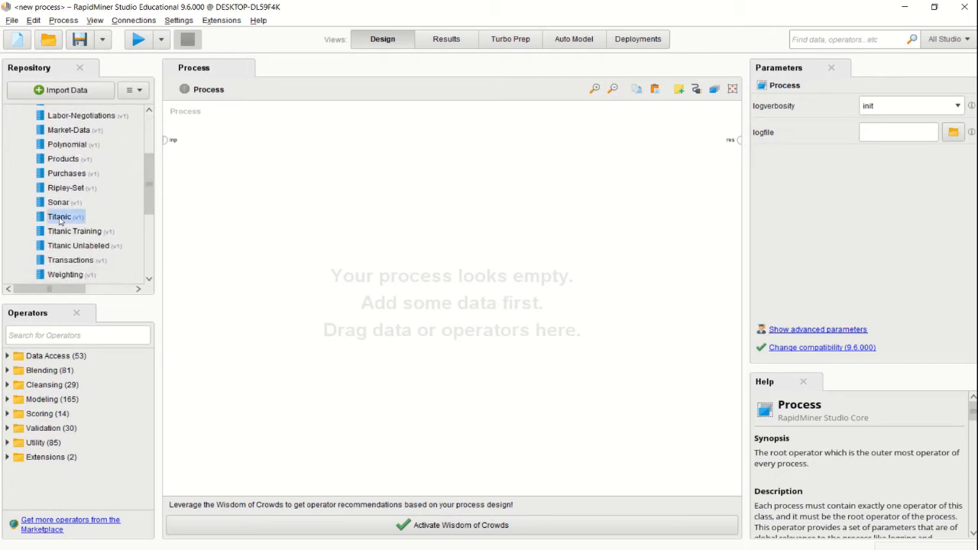
left_click_drag(60, 218, 217, 156)
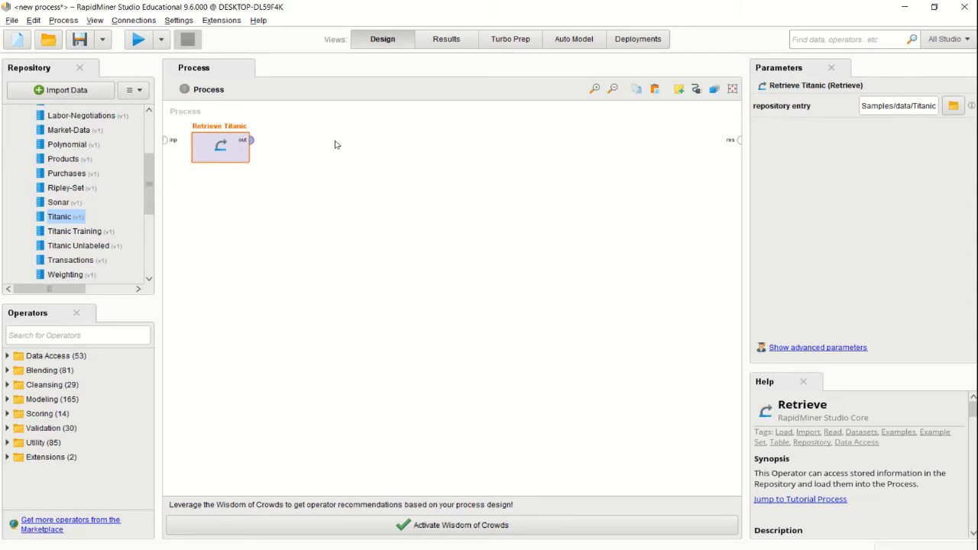
Auto-wire the Retrieve Titanic output to the process result port and run the process.
left_click(693, 96)
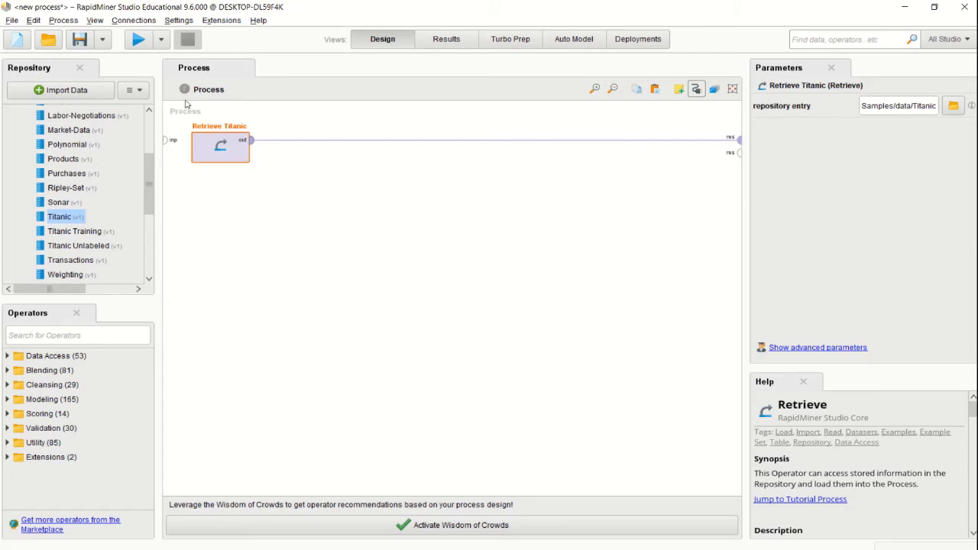
left_click(137, 43)
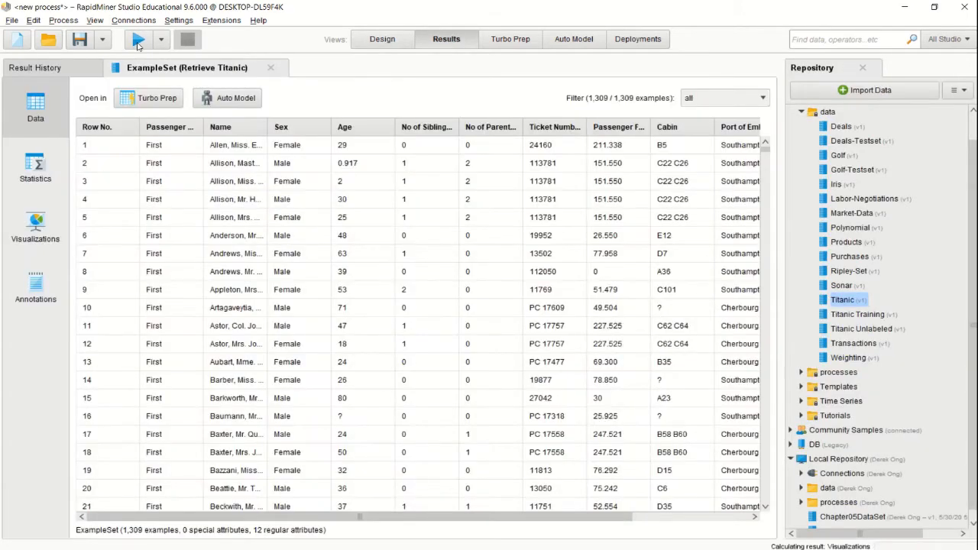
Revisit the process design, return to the Titanic results and review the statistics of all attributes.
left_click(374, 44)
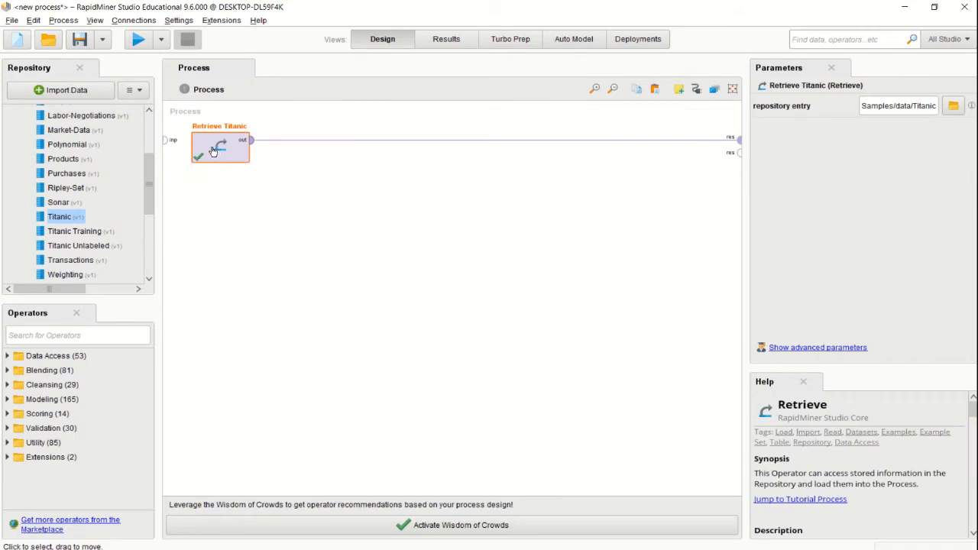
left_click(445, 39)
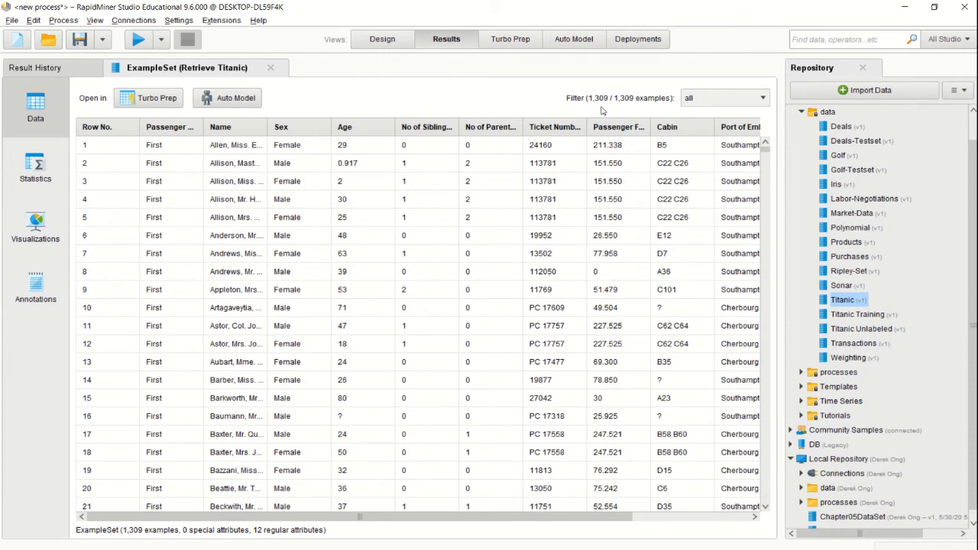
left_click(22, 185)
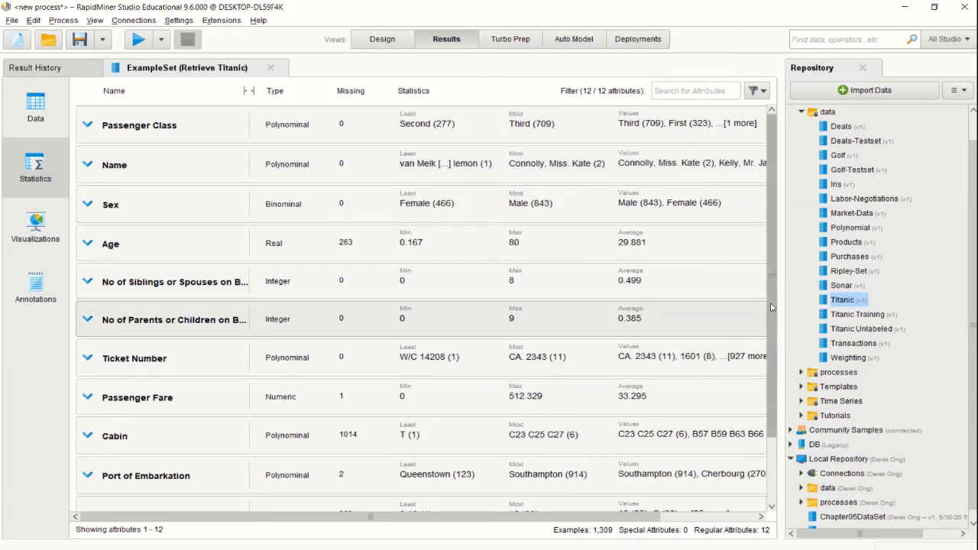
left_click_drag(772, 342, 783, 416)
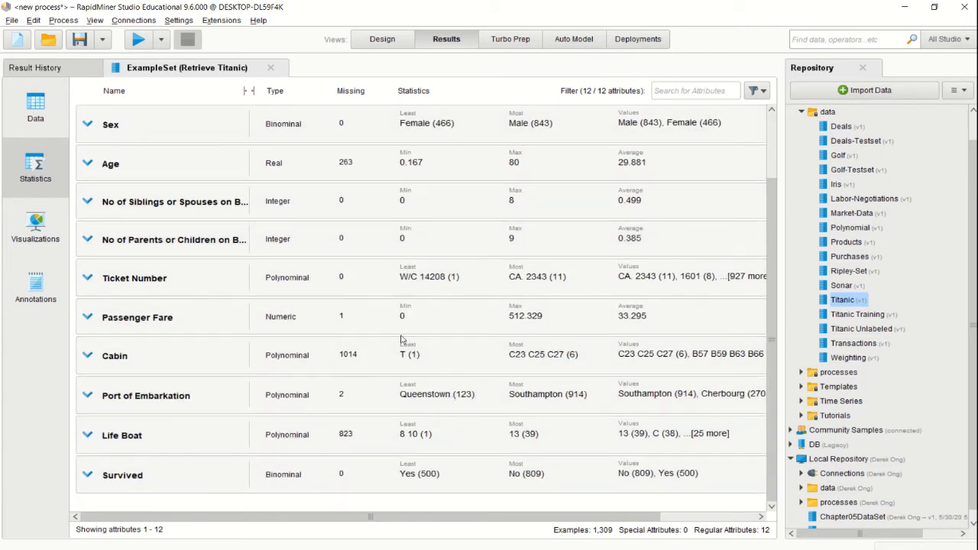
Open the visualizations for the Titanic results and choose the Bar (Column) plot type.
left_click(55, 248)
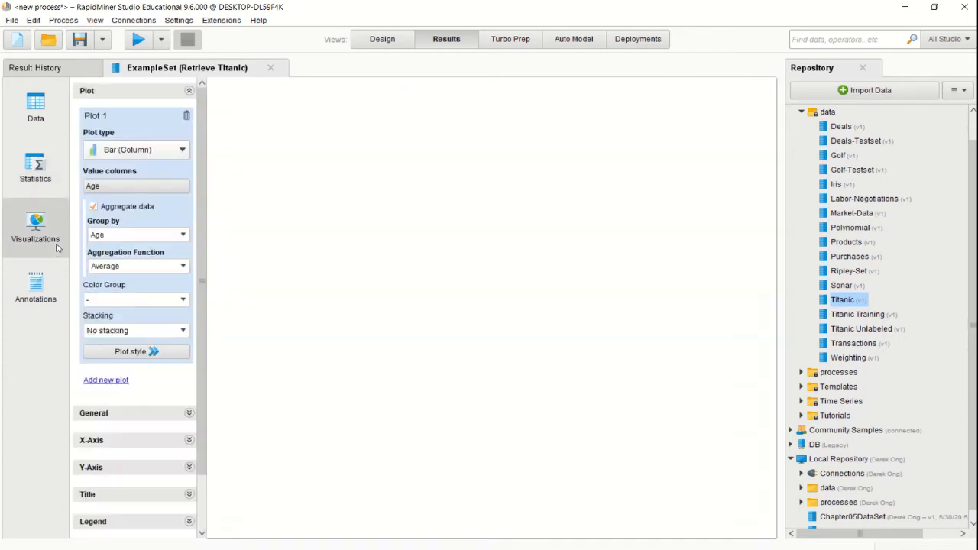
left_click(163, 150)
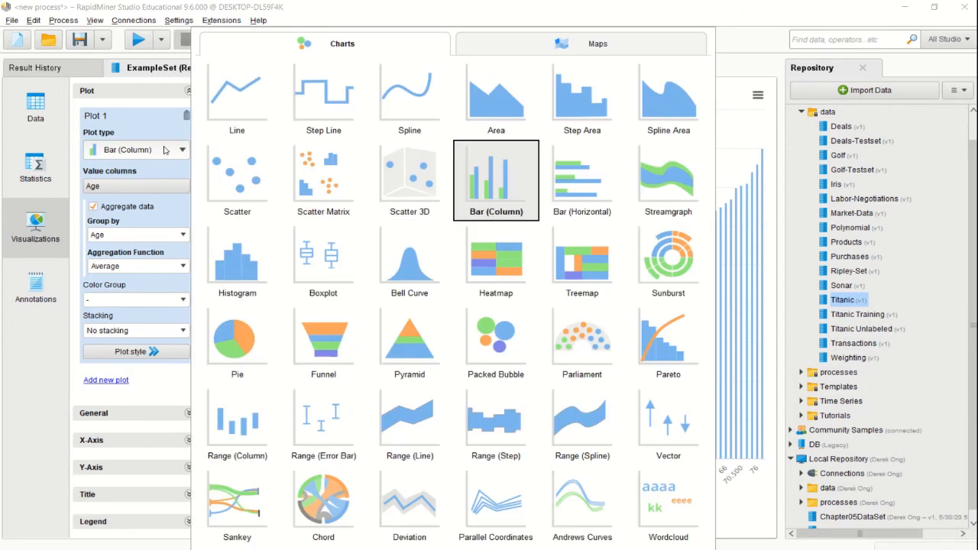
left_click(501, 181)
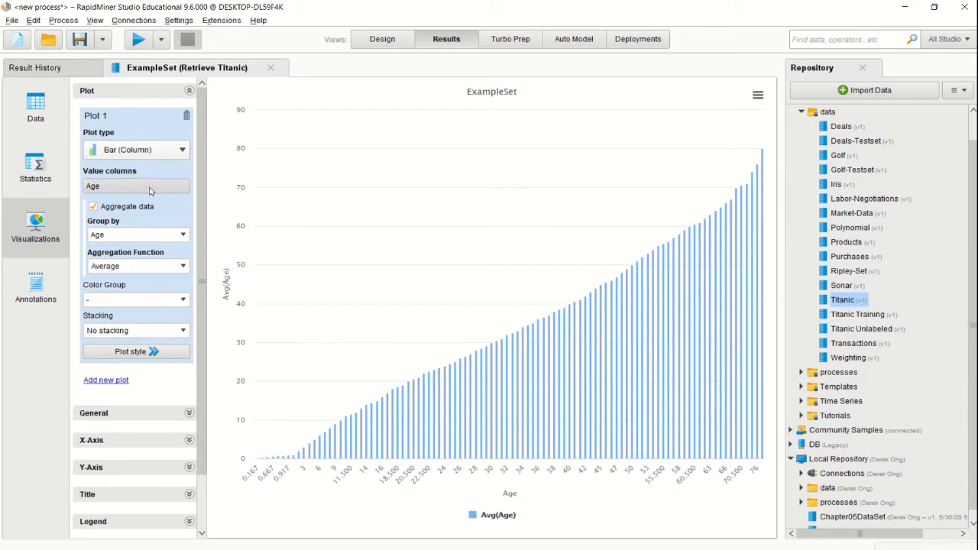
Remove Age from the plot's value columns, add it back and apply the selection.
left_click(148, 192)
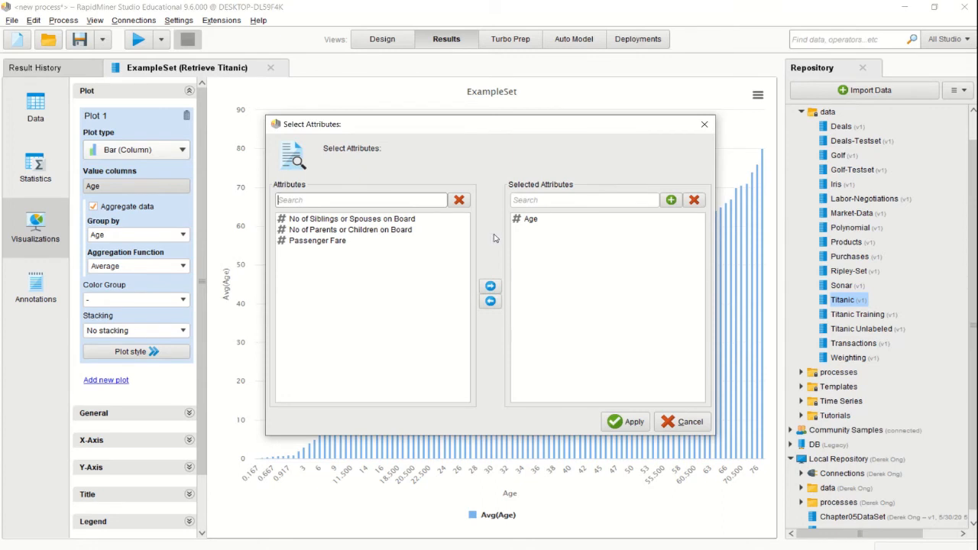
left_click(529, 221)
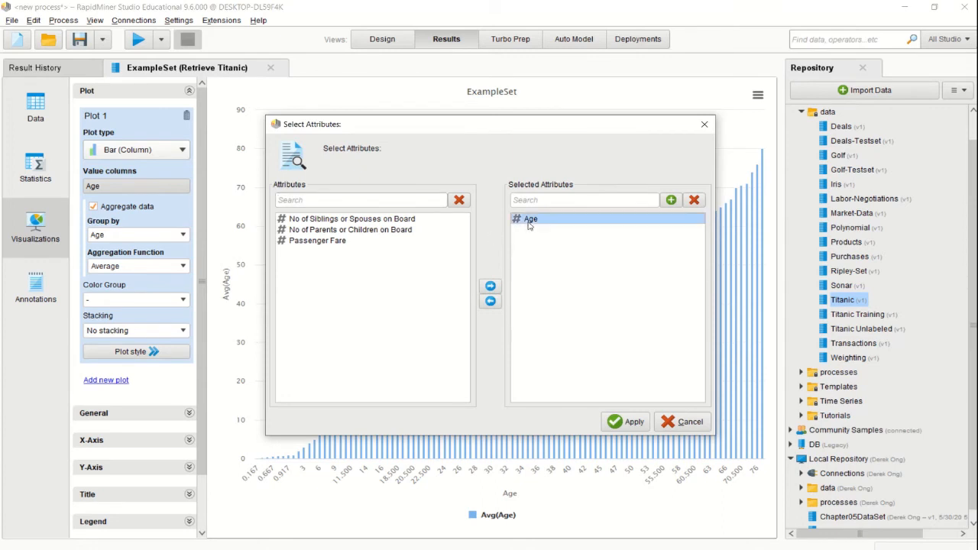
left_click(491, 303)
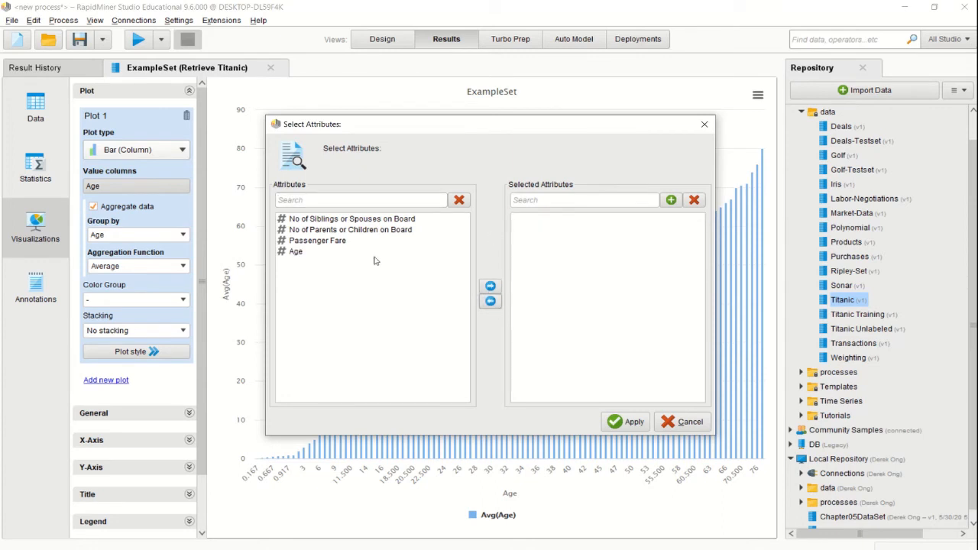
left_click(294, 254)
left_click(490, 287)
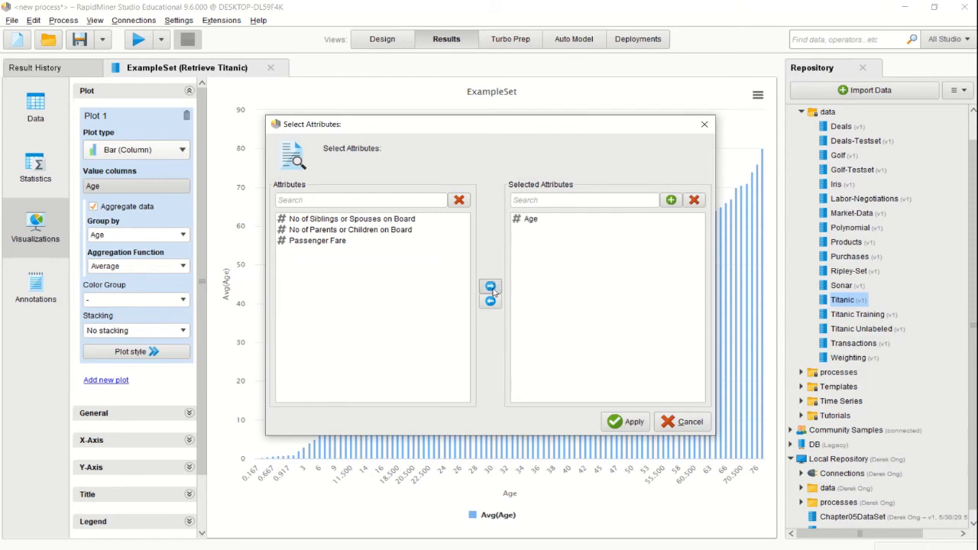
left_click(635, 425)
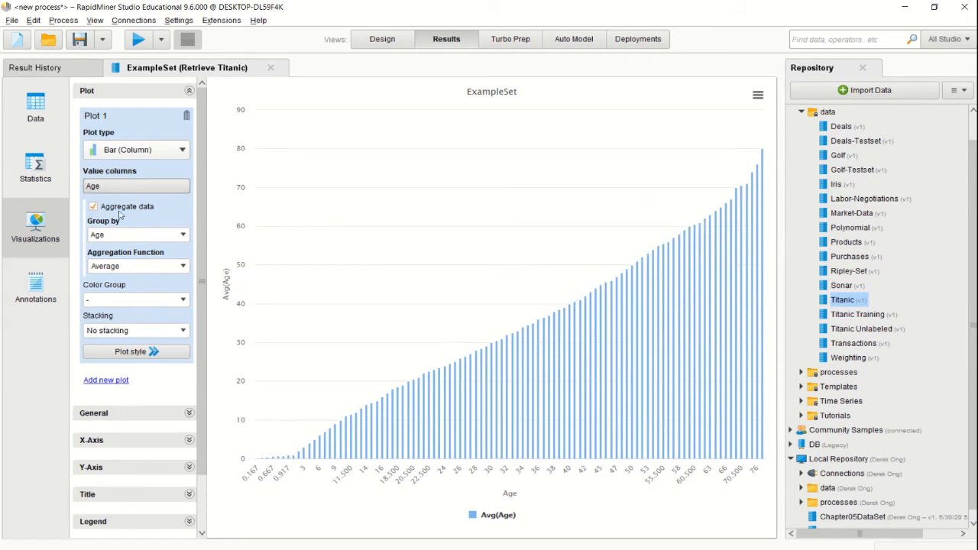
Turn data aggregation off and on again, and choose Average as the aggregation function.
left_click(93, 207)
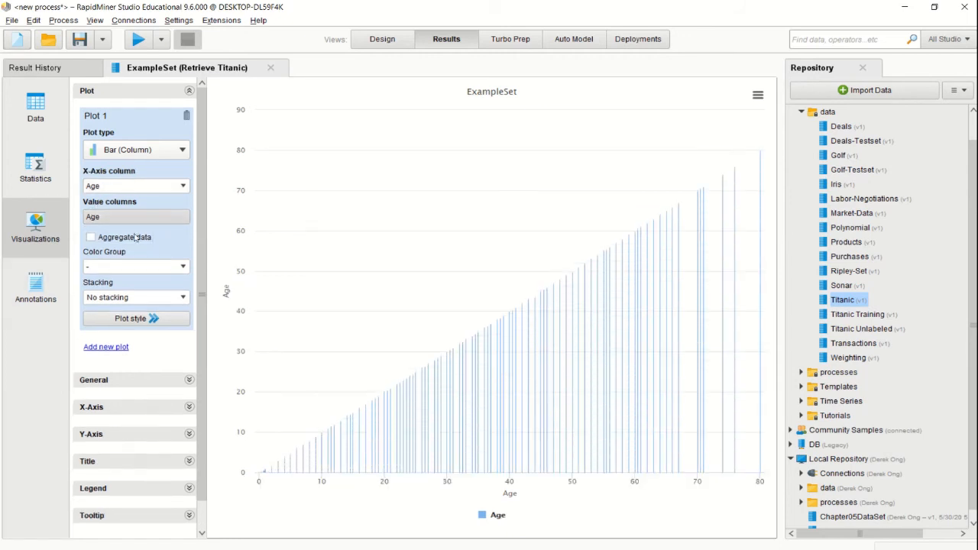
left_click(92, 238)
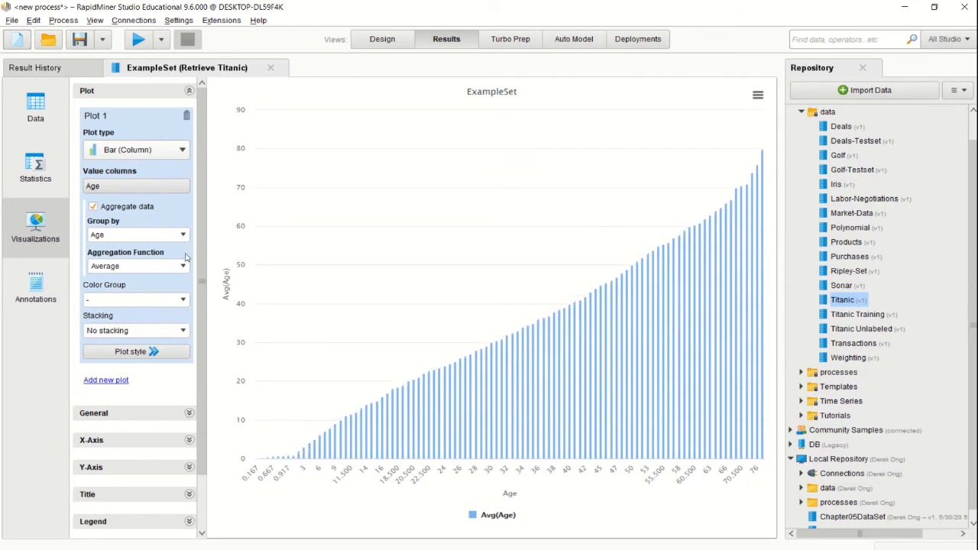
left_click(184, 267)
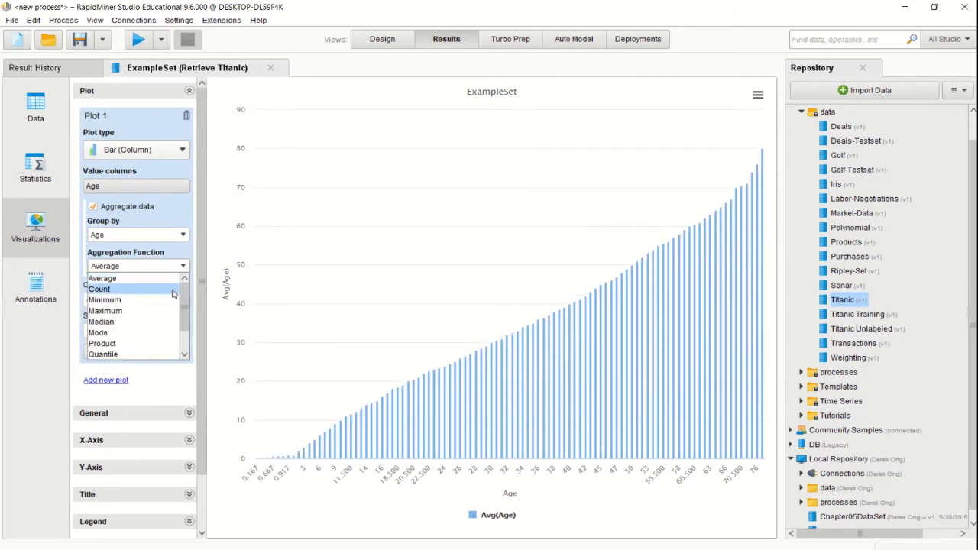
left_click(154, 283)
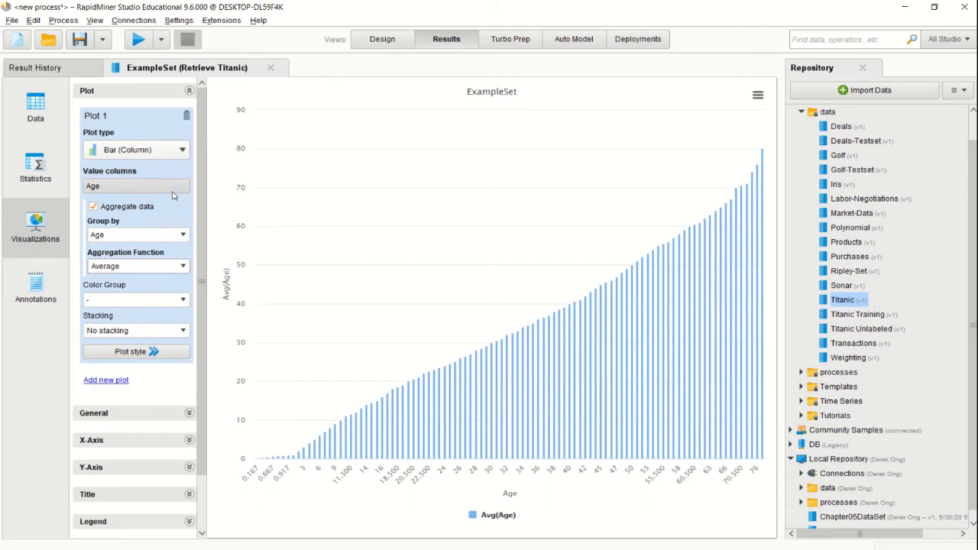
Group the average-age bars by Sex and set the color group to Survived.
left_click(182, 237)
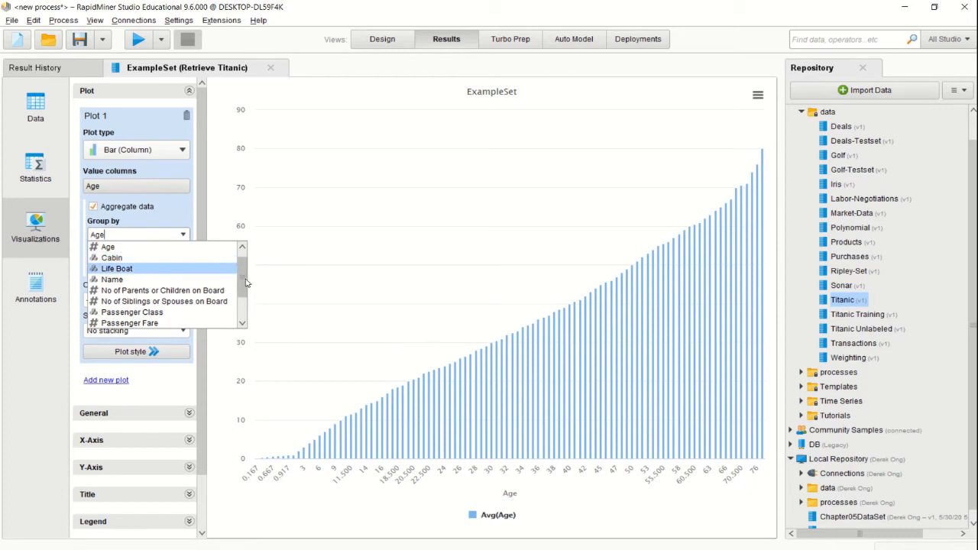
left_click_drag(246, 283, 246, 304)
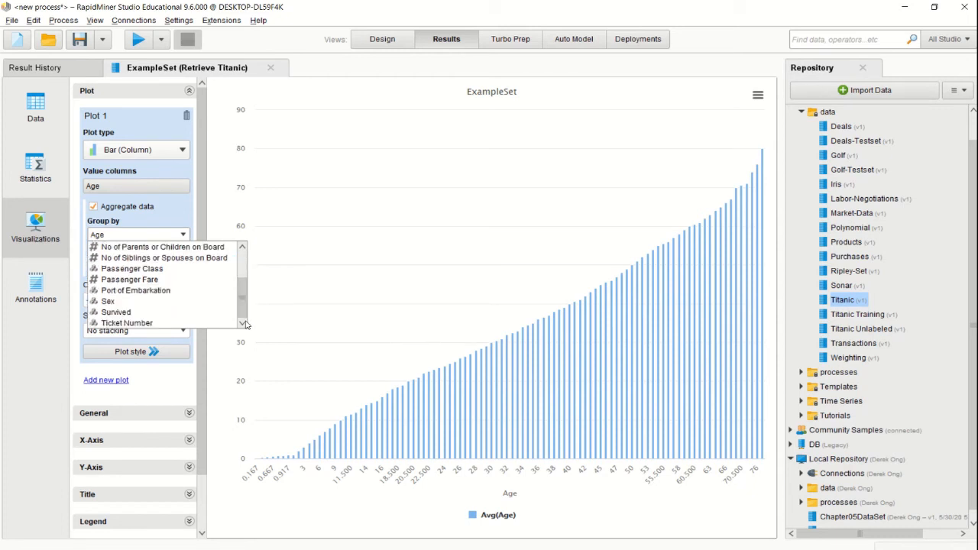
left_click(205, 304)
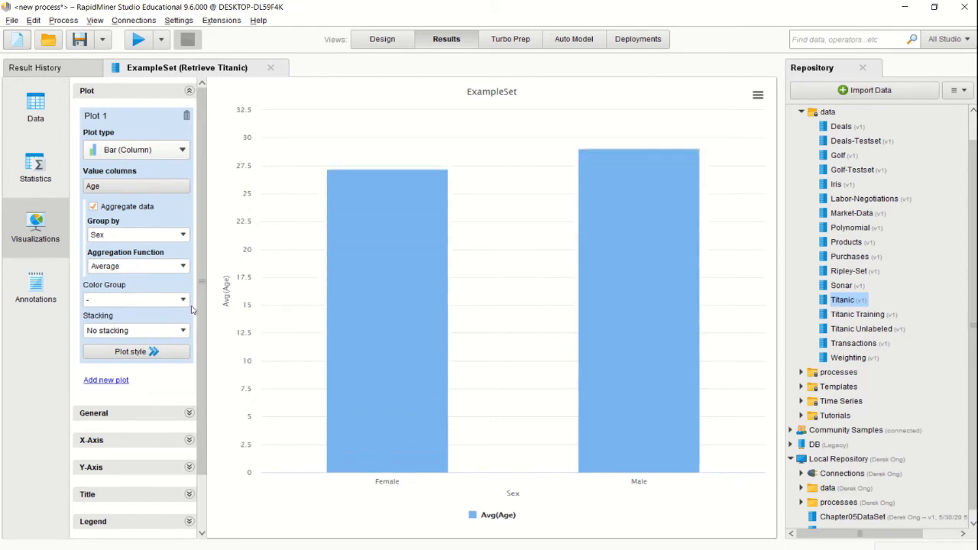
left_click(182, 301)
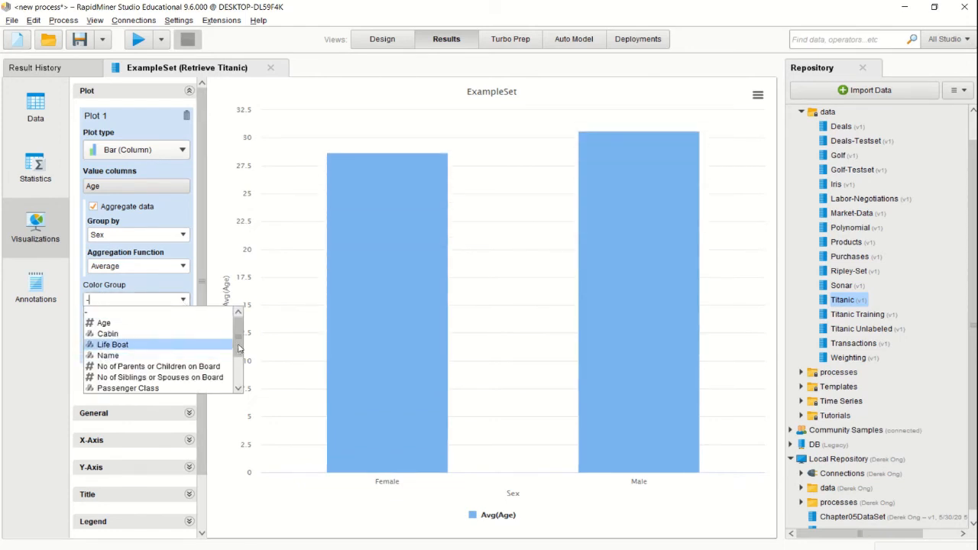
left_click_drag(240, 348, 243, 378)
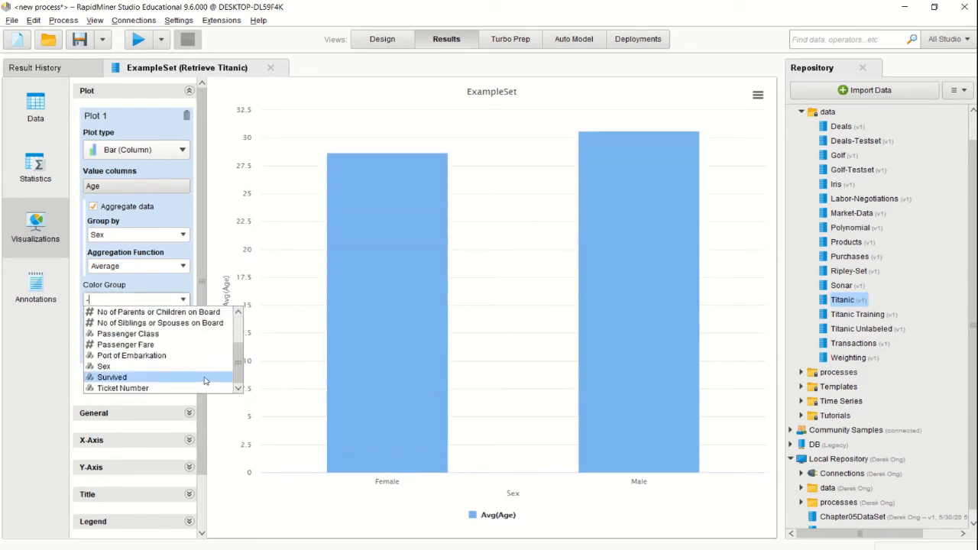
left_click(205, 379)
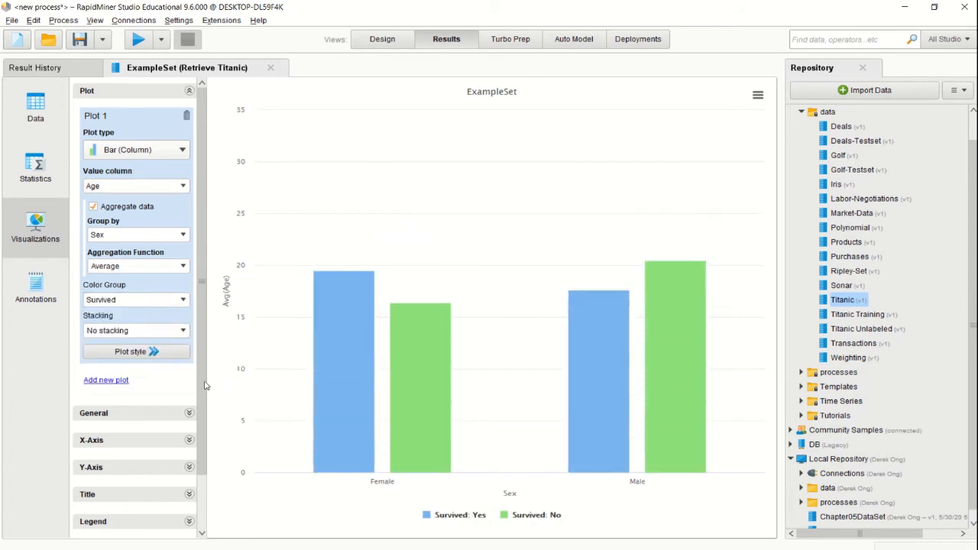
mouse_move(328, 415)
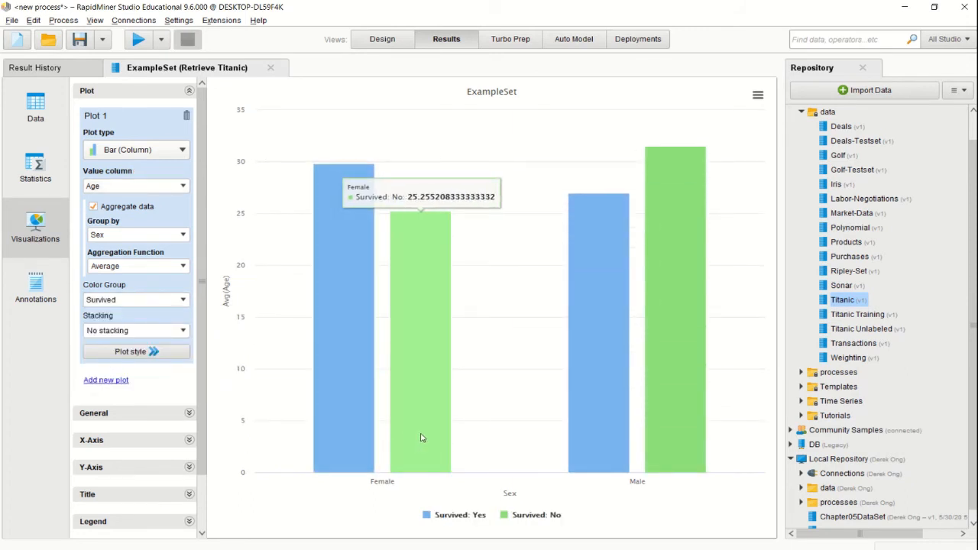
mouse_move(595, 440)
mouse_move(663, 412)
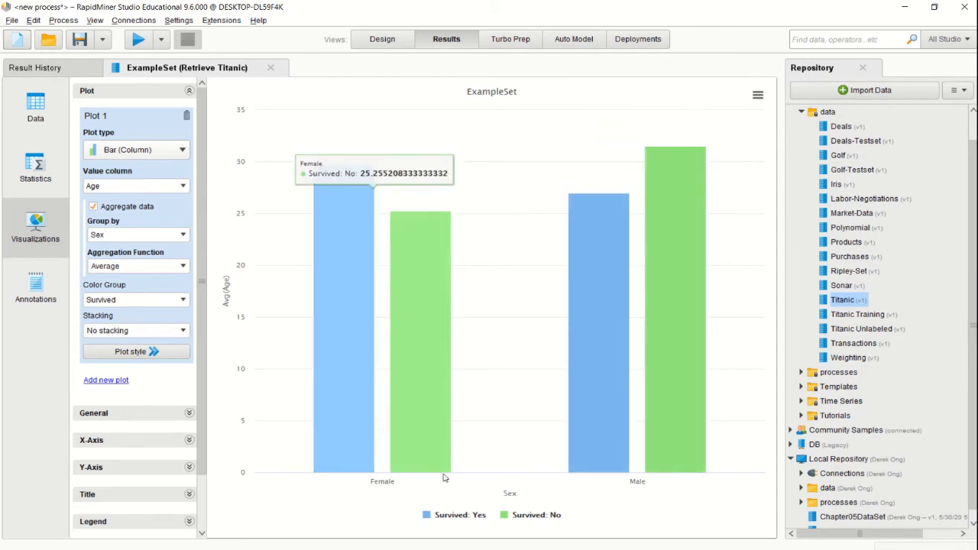
mouse_move(346, 453)
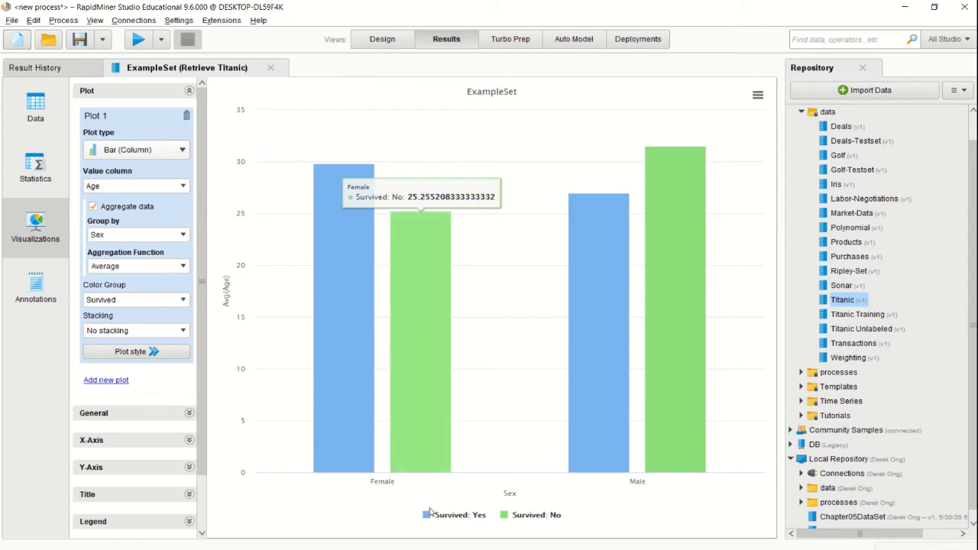
Regroup the average-age bars by Survived and set the color group to Sex.
left_click(185, 236)
left_click(196, 311)
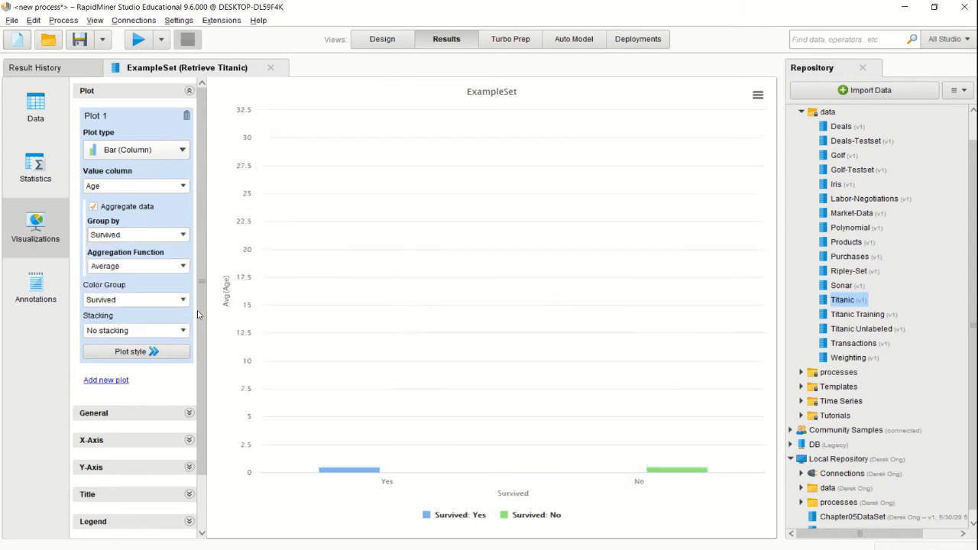
left_click(183, 302)
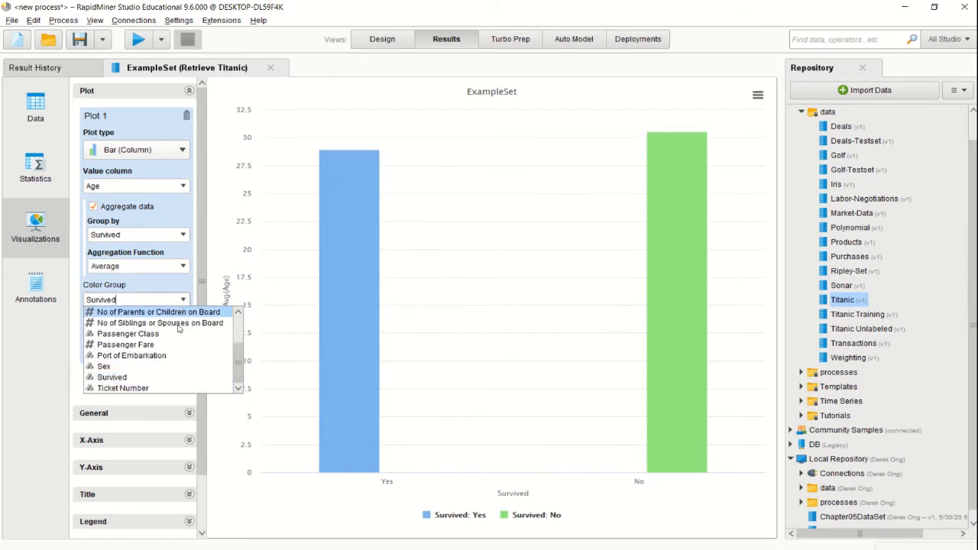
left_click(172, 366)
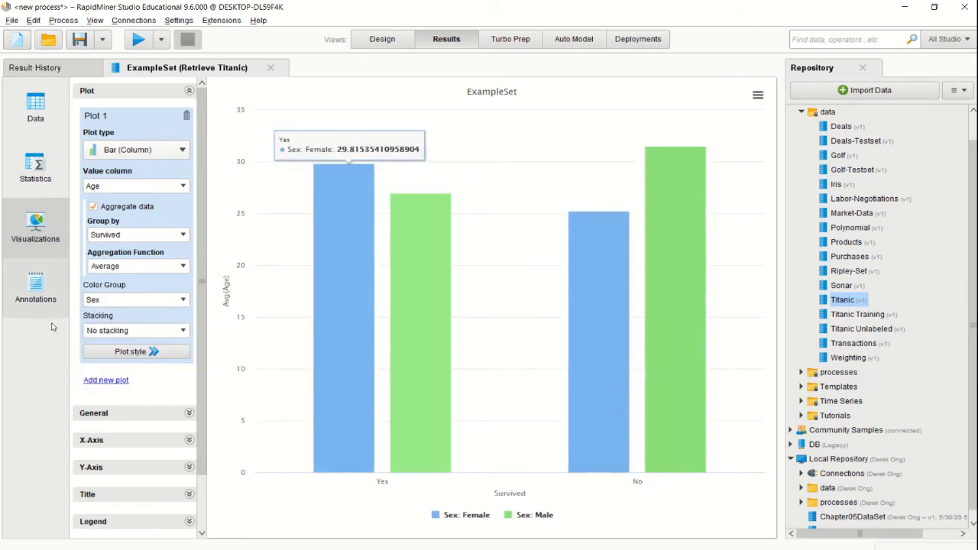
Set the bar plot's color group to Passenger Class.
left_click(183, 301)
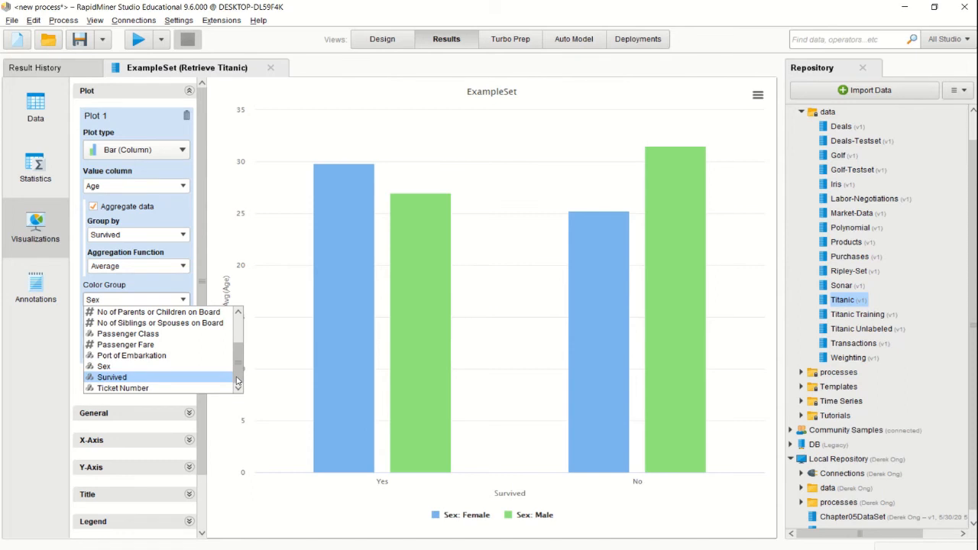
left_click_drag(237, 380, 237, 349)
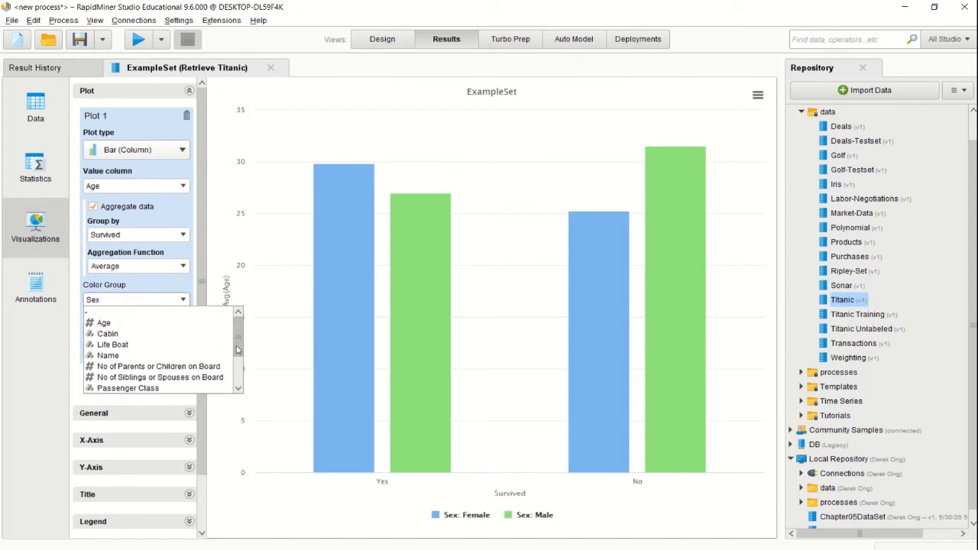
scroll(168, 367, "down", 1)
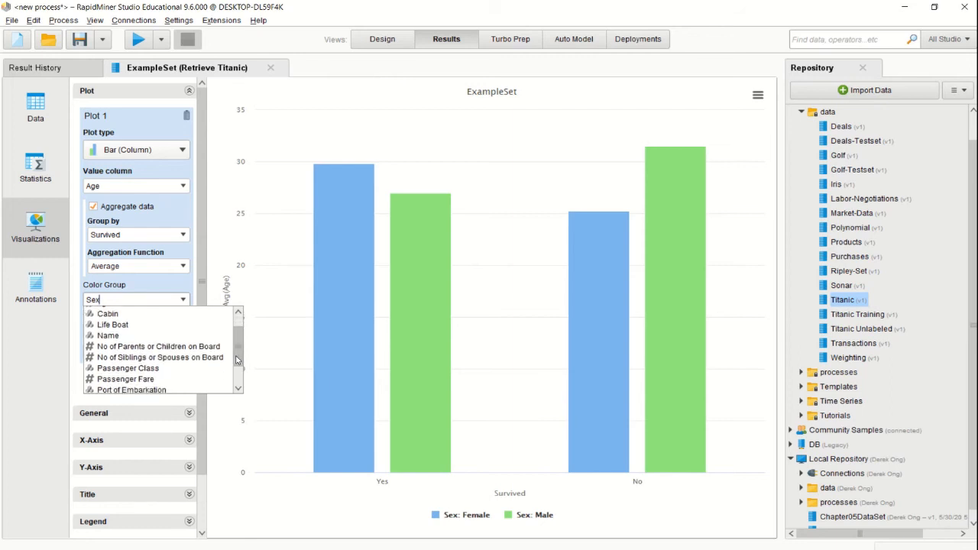
left_click(195, 369)
mouse_move(342, 429)
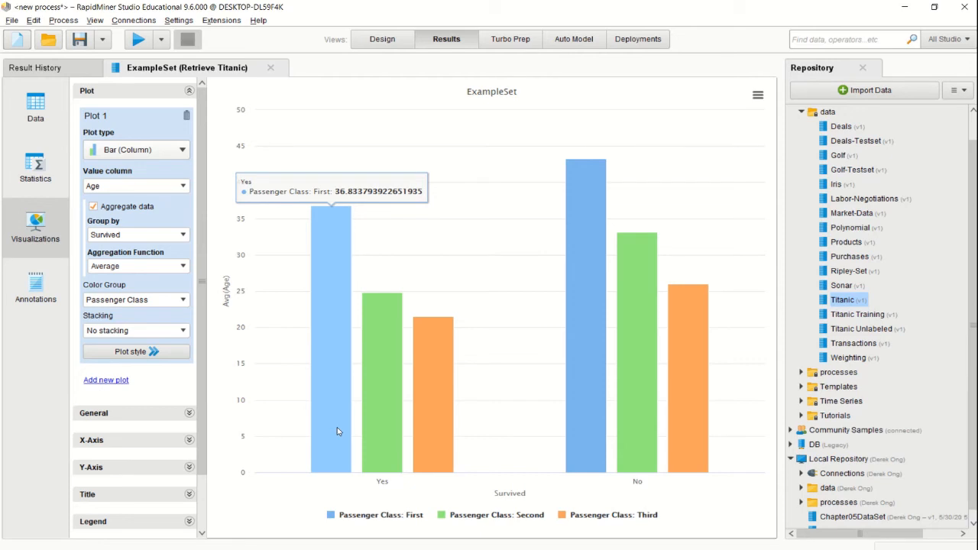
mouse_move(424, 448)
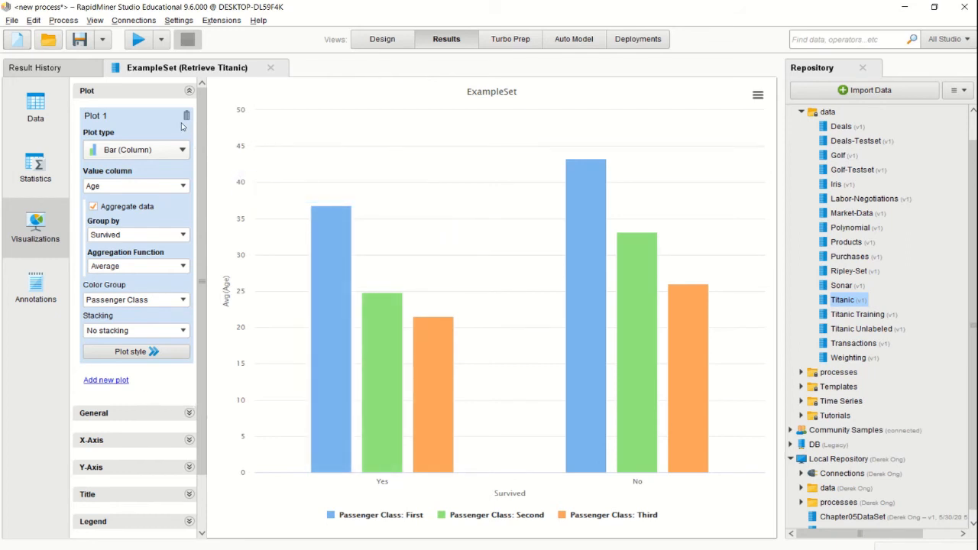
Add a second plot to the chart and bring its settings into view.
left_click(107, 380)
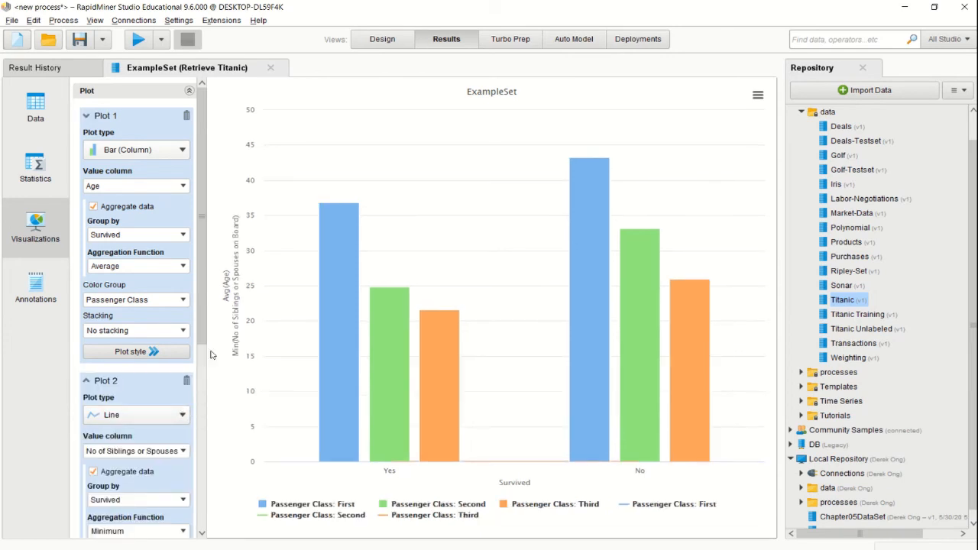
left_click_drag(201, 340, 206, 407)
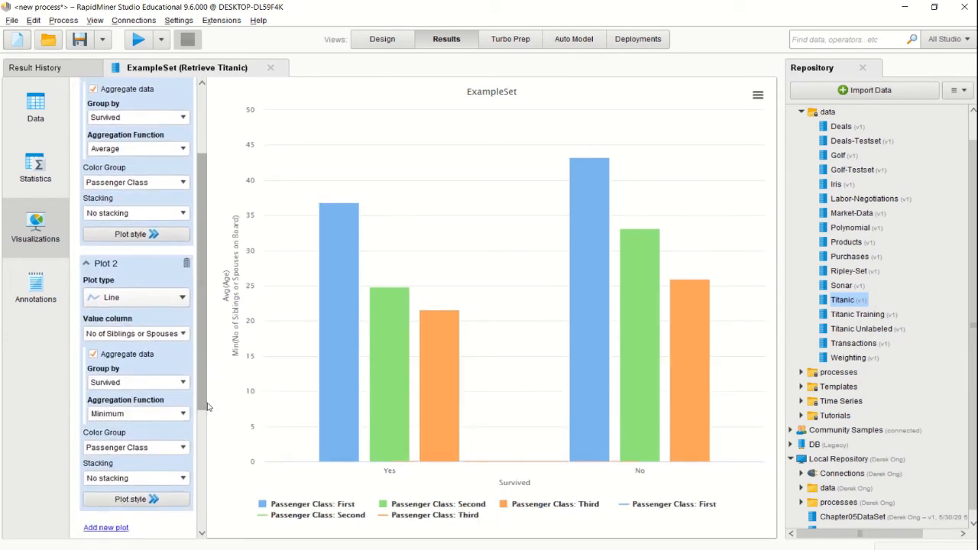
Set the value column of the second plot, the line plot, to Age.
left_click(183, 334)
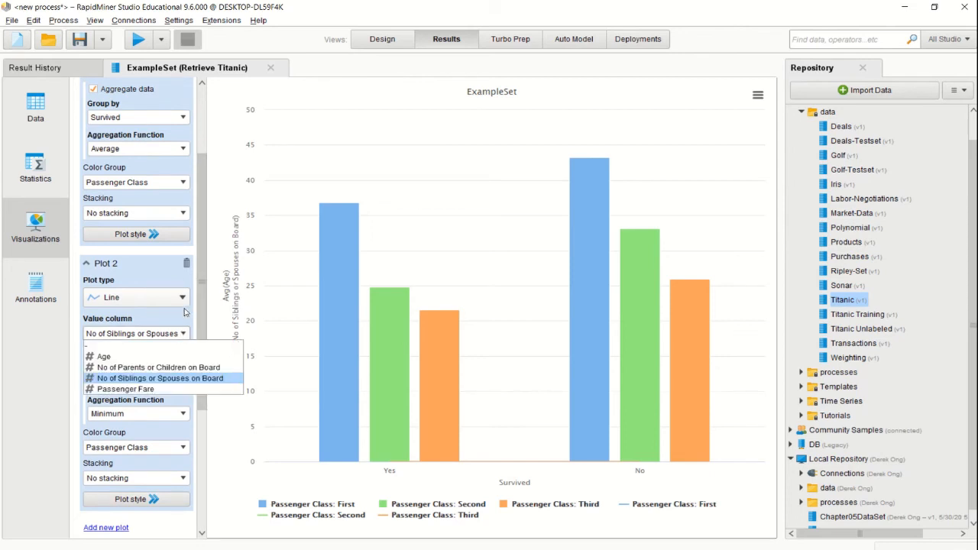
left_click(186, 315)
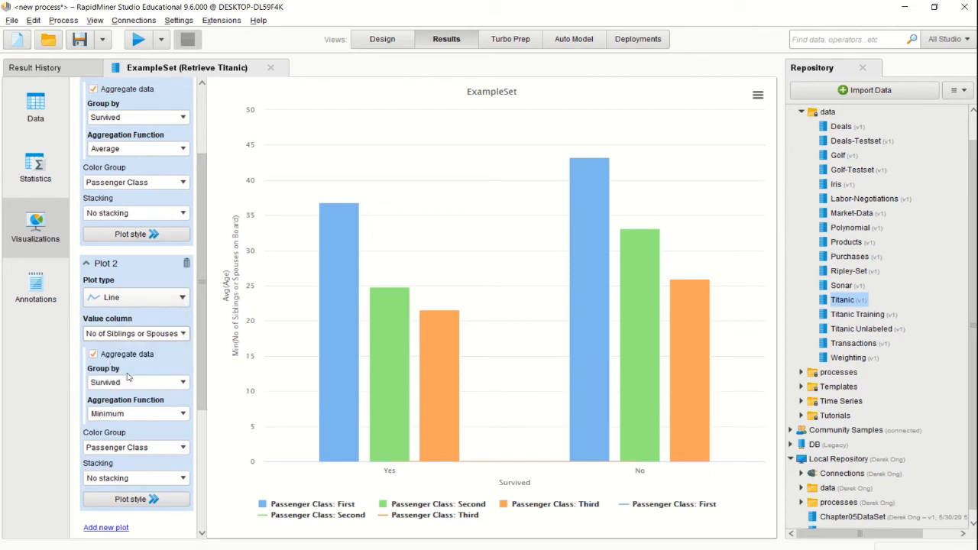
scroll(145, 388, "down", 1)
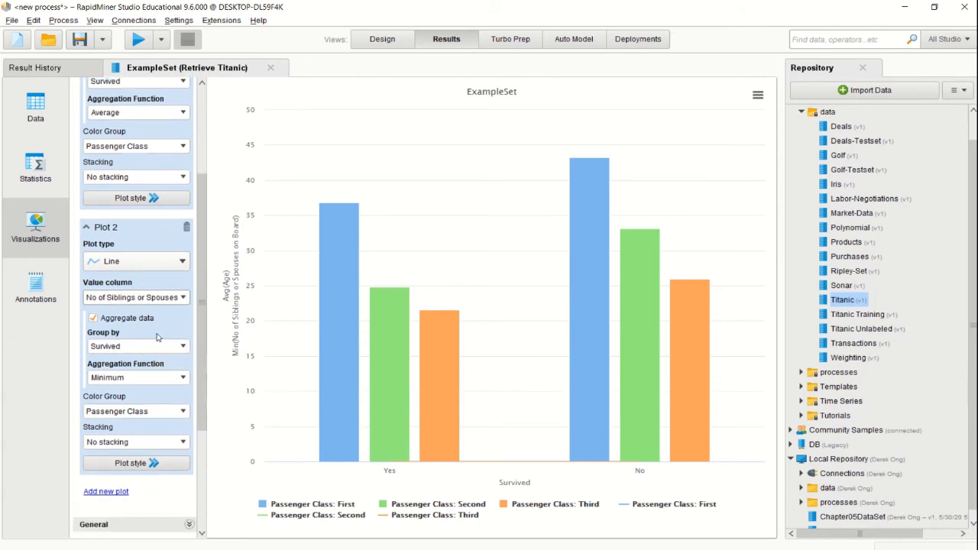
left_click(185, 298)
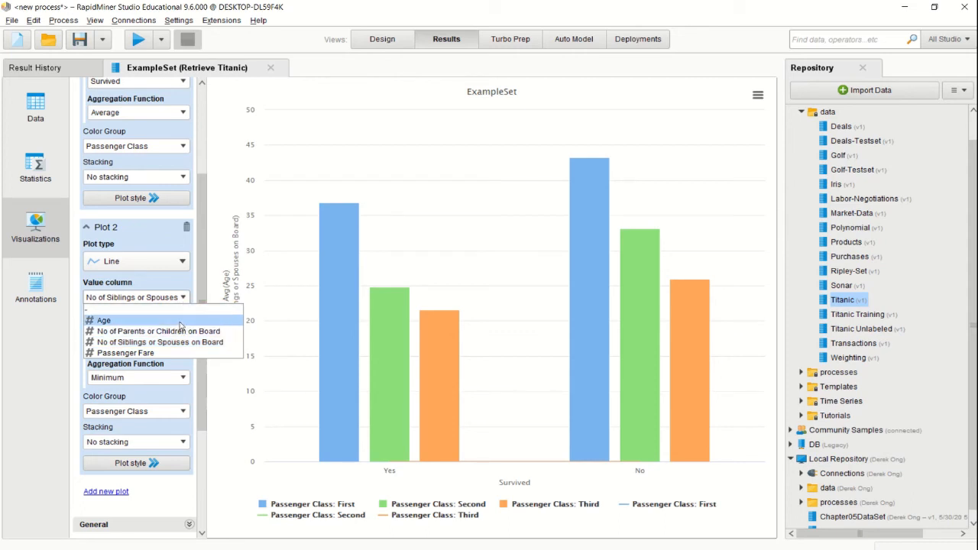
left_click(181, 322)
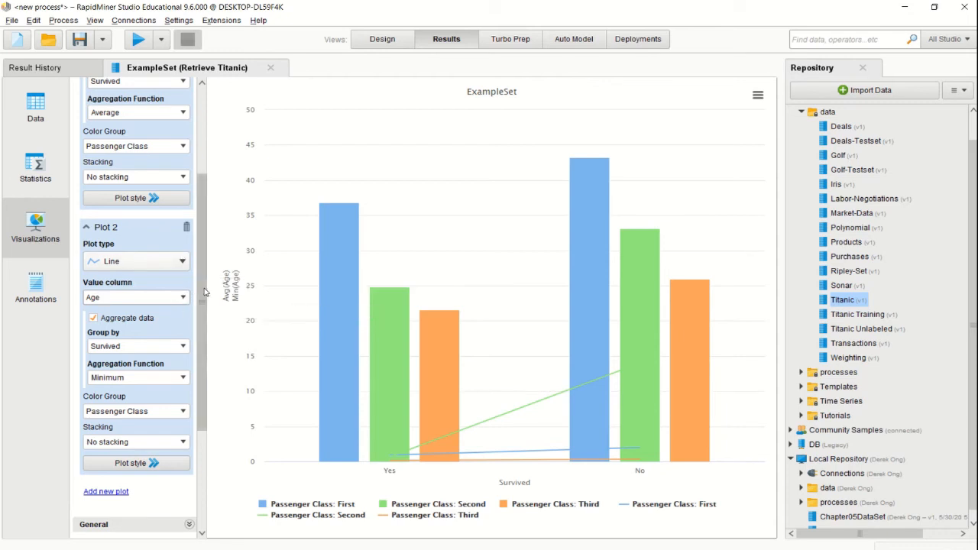
Change the value column of the first plot, the bar plot, to Passenger Fare.
left_click_drag(203, 290, 203, 200)
left_click(183, 188)
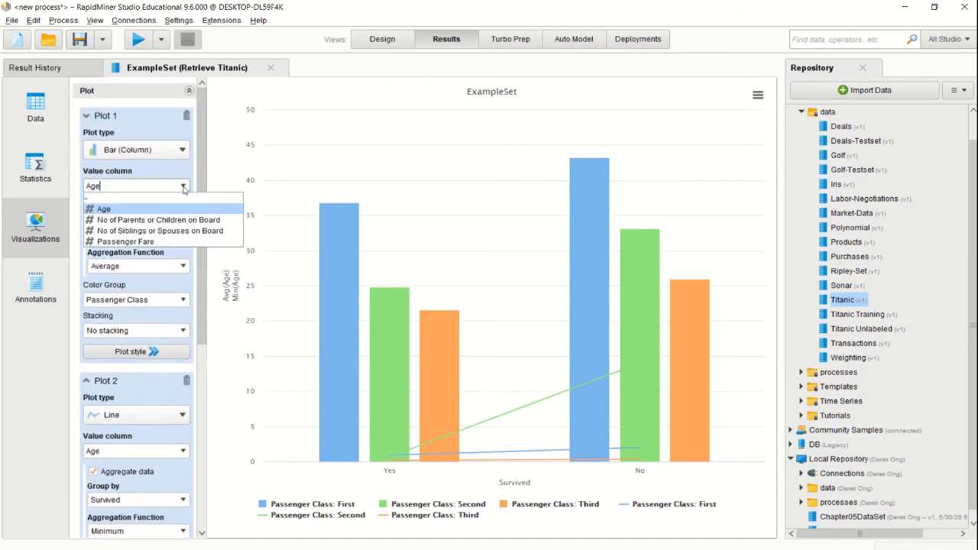
left_click(184, 241)
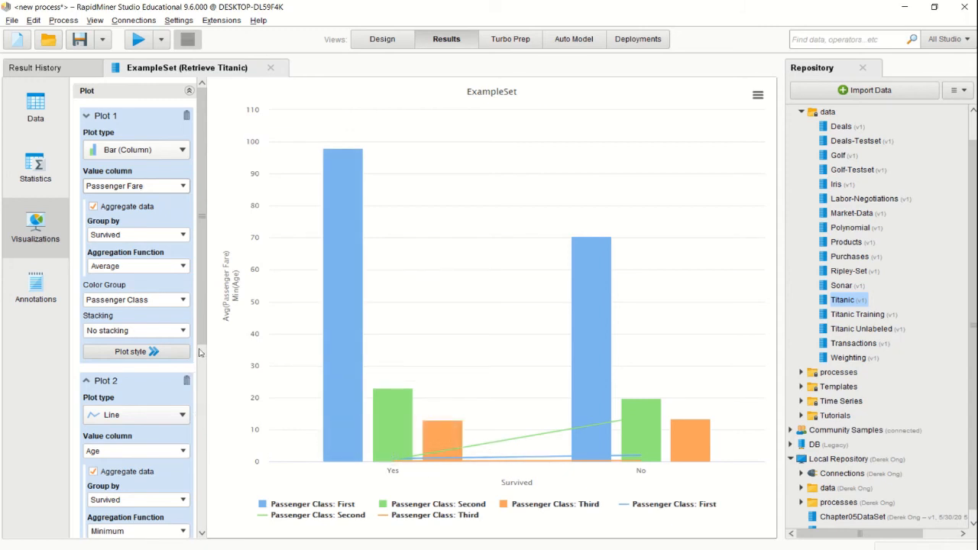
Set the line plot's aggregation function to Average.
left_click_drag(204, 344, 205, 466)
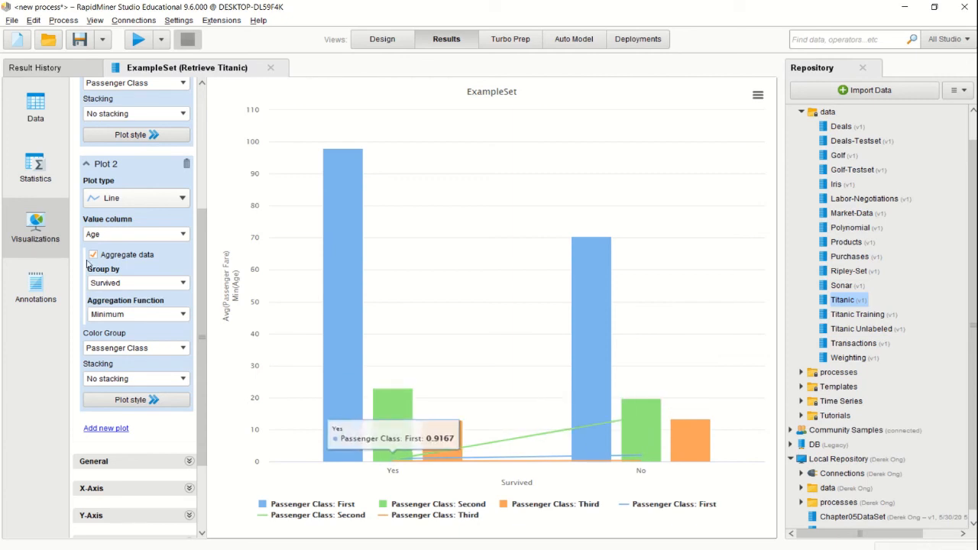
left_click(183, 316)
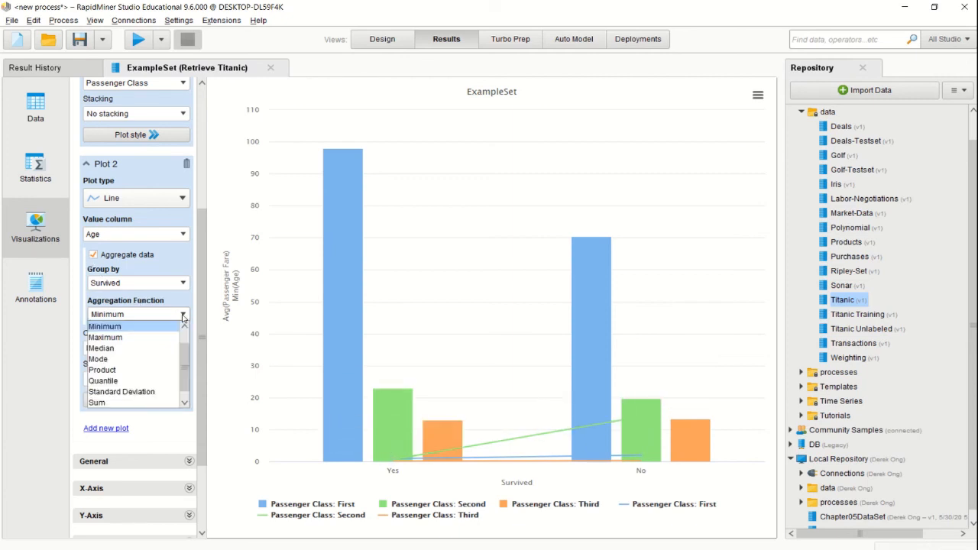
scroll(186, 350, "up", 1)
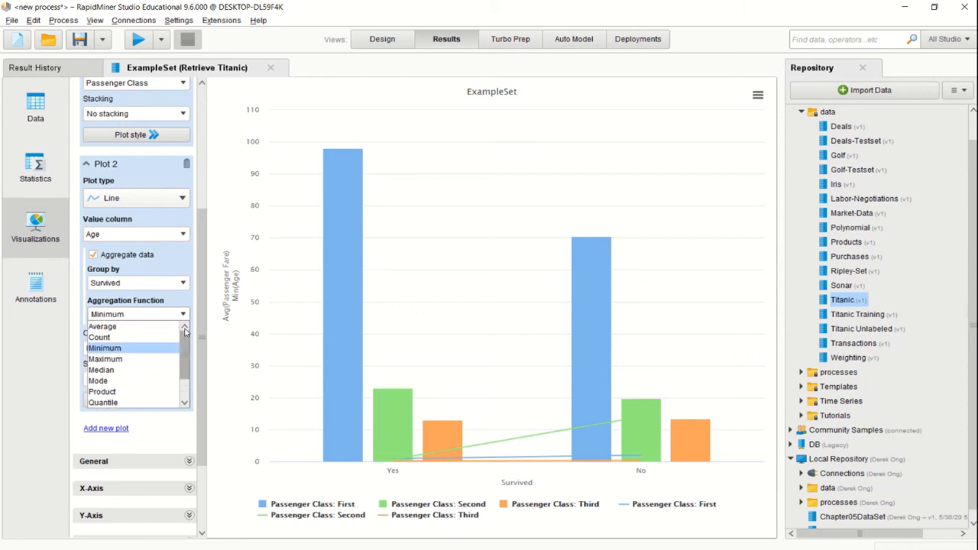
left_click(155, 327)
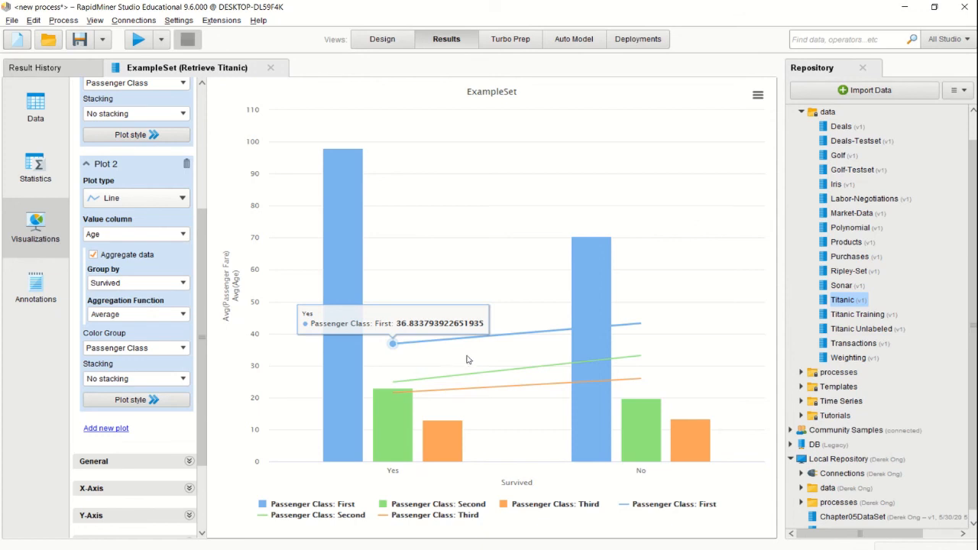
Show the available export formats for the combined bar and line chart.
left_click(756, 94)
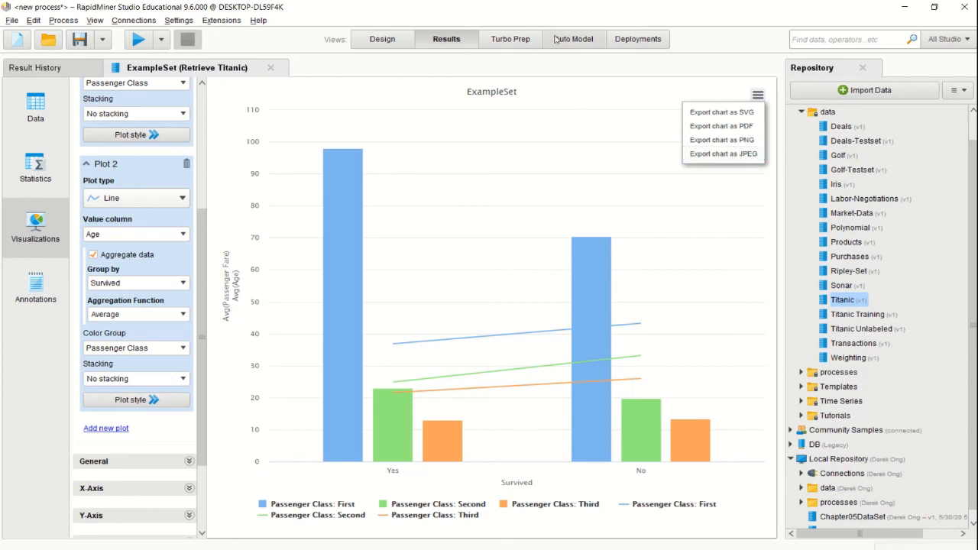
mouse_move(534, 5)
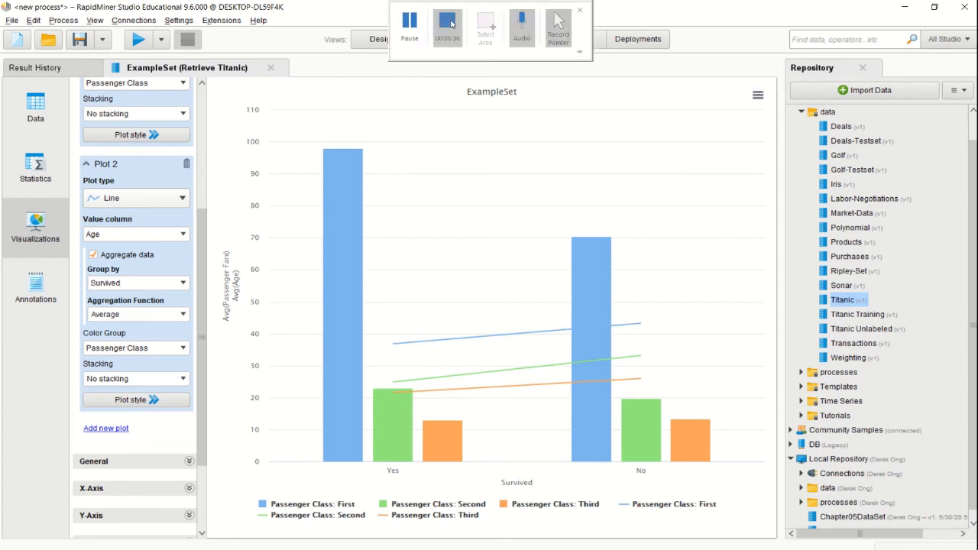